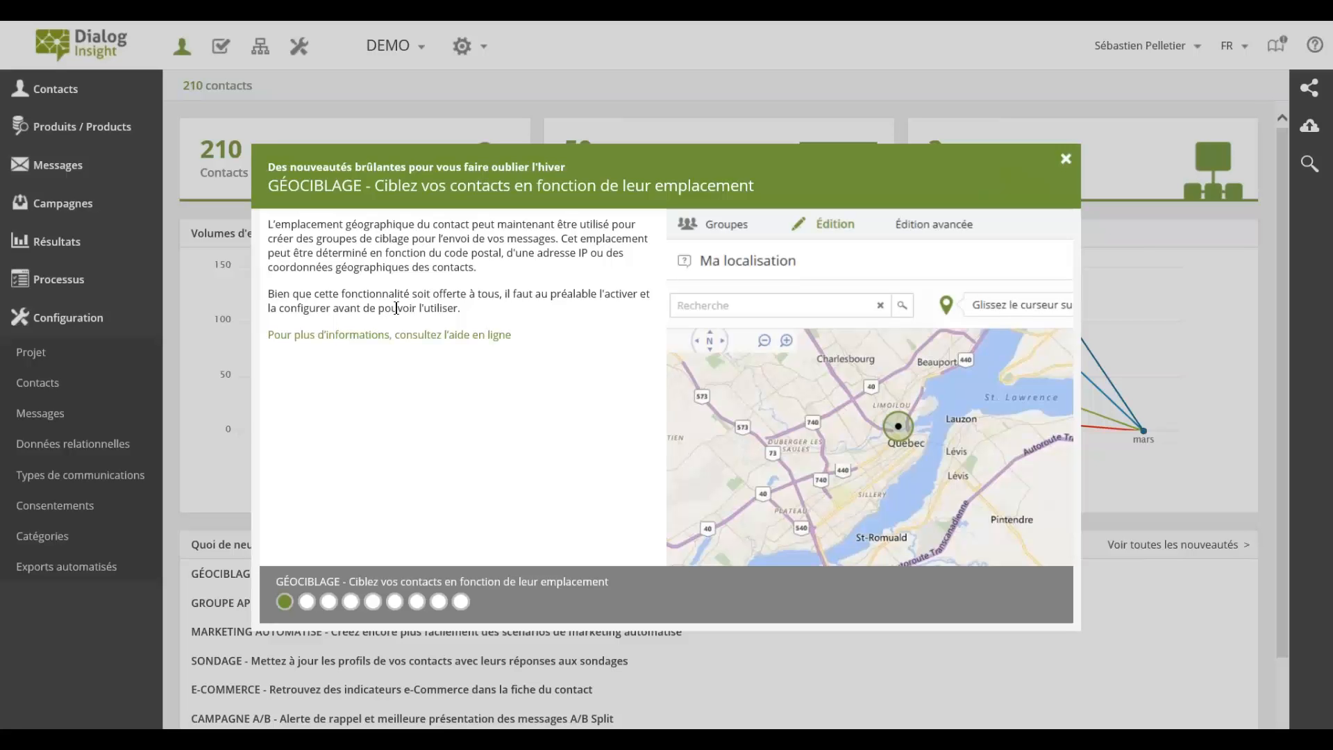
- Dismiss the news announcement and review the postal code, IP address and coordinate methods in the contact geolocation settings
click(1065, 160)
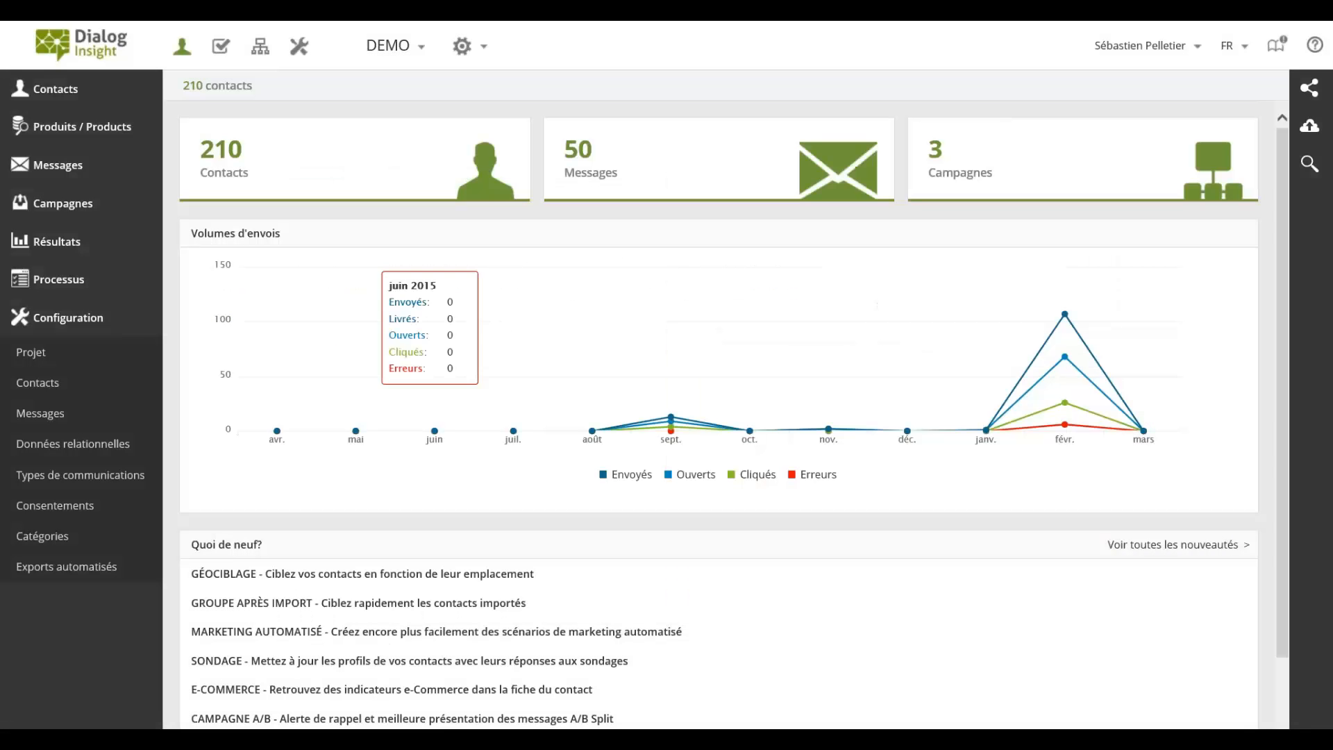
click(74, 380)
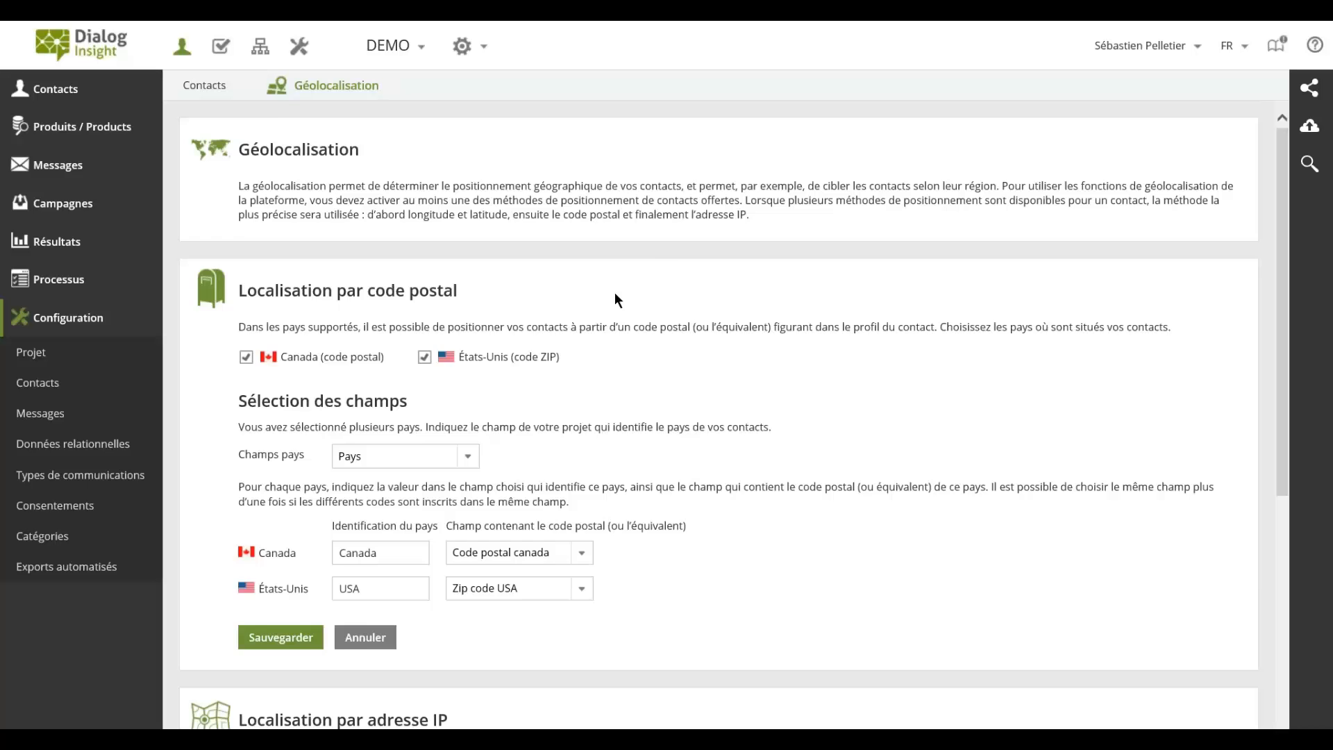
scroll(614, 299, down, 4)
scroll(641, 281, down, 1)
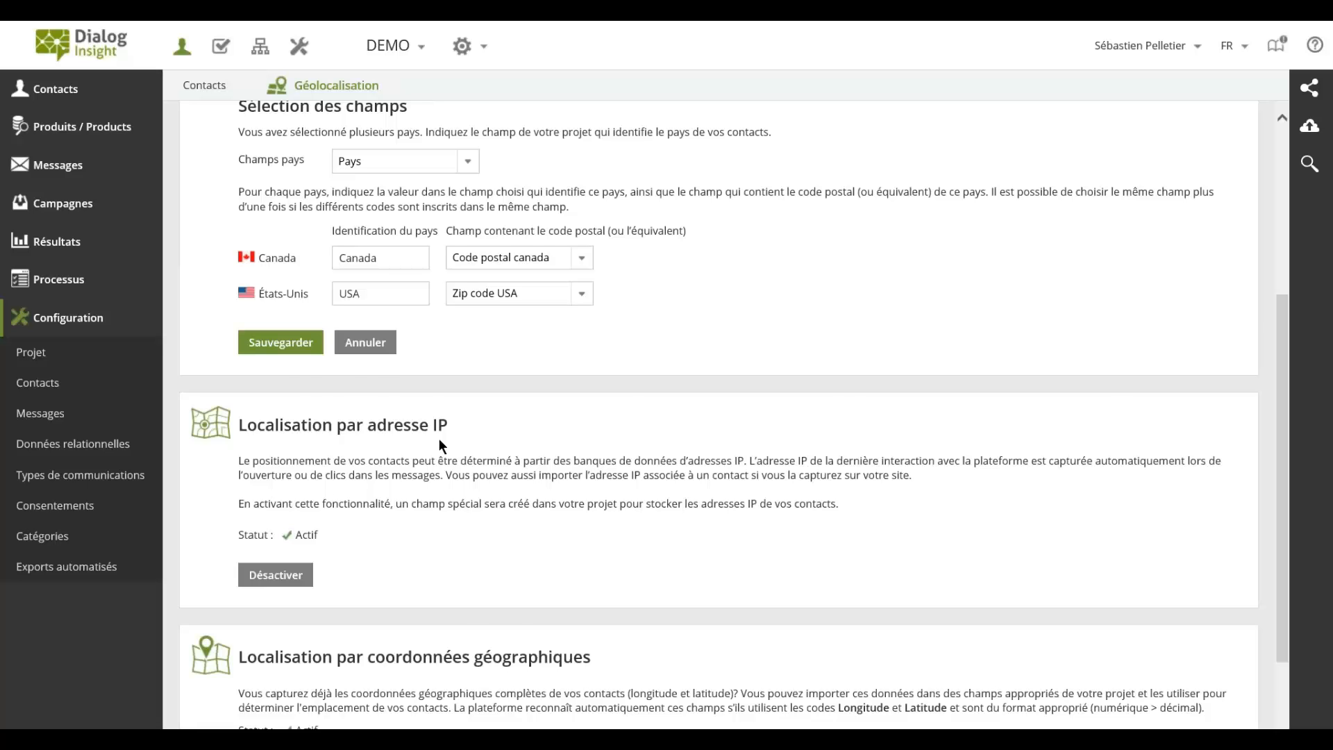
scroll(439, 446, down, 2)
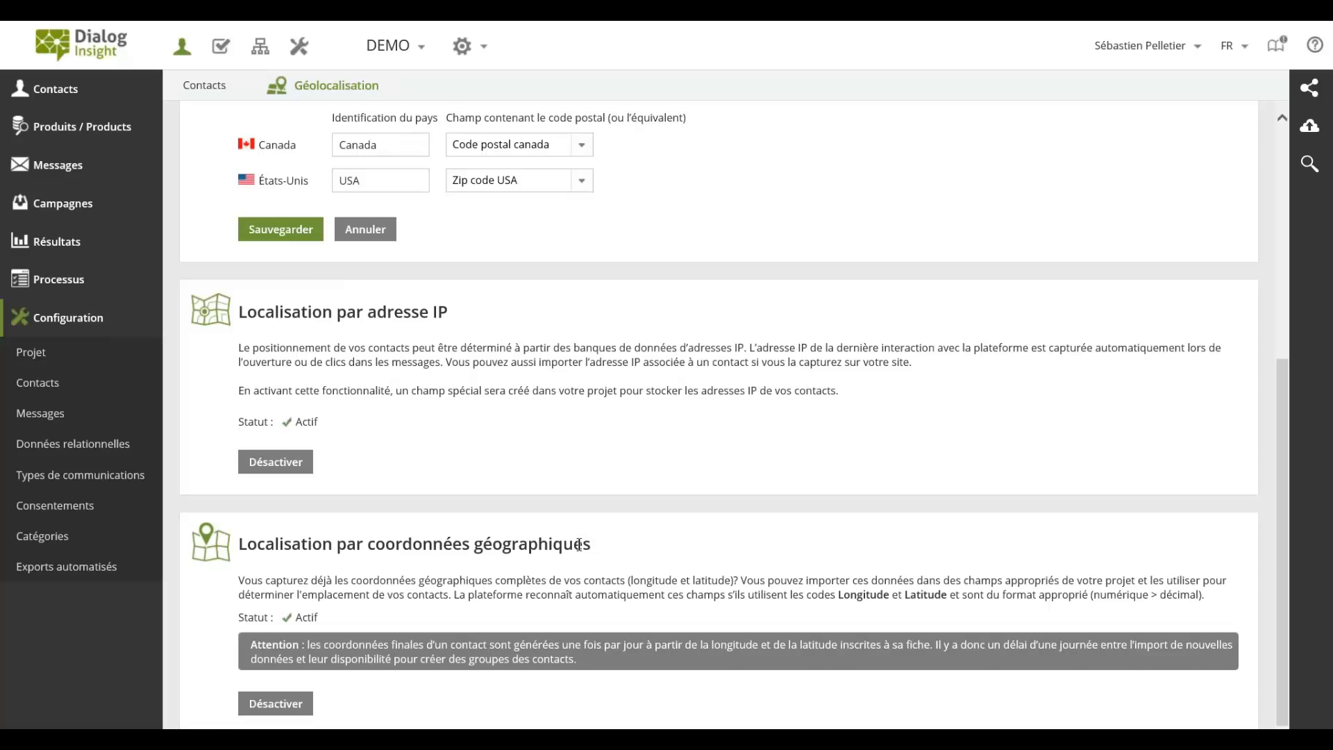
scroll(579, 545, up, 4)
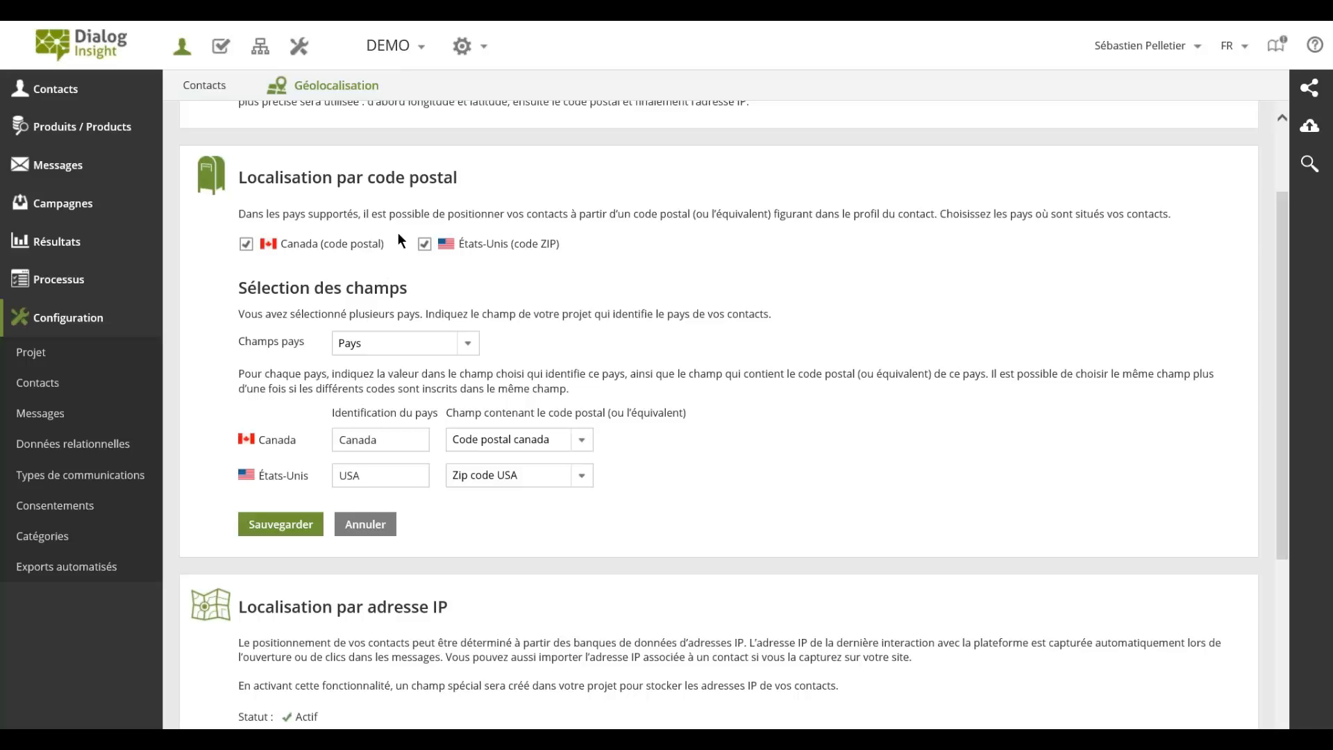
- Check the project fields available for the Canadian postal code, the US ZIP code and the country field
click(585, 445)
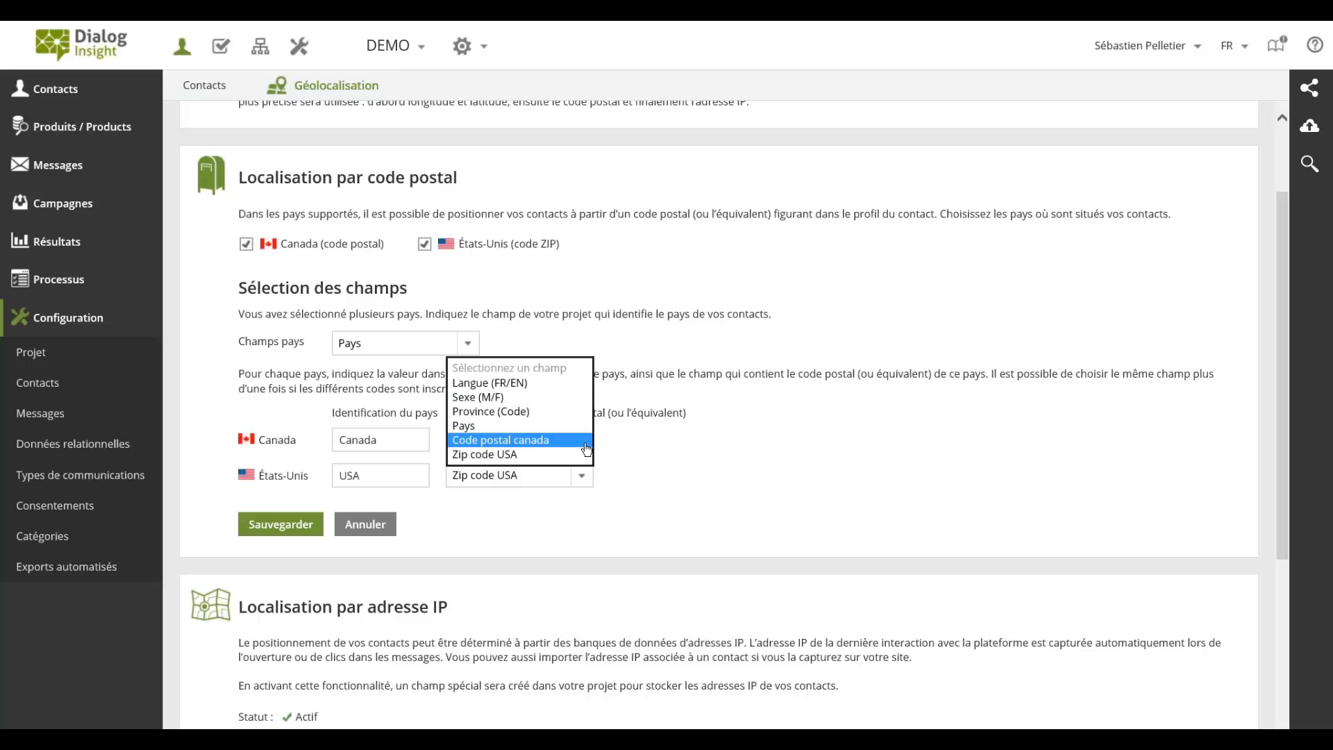
click(590, 482)
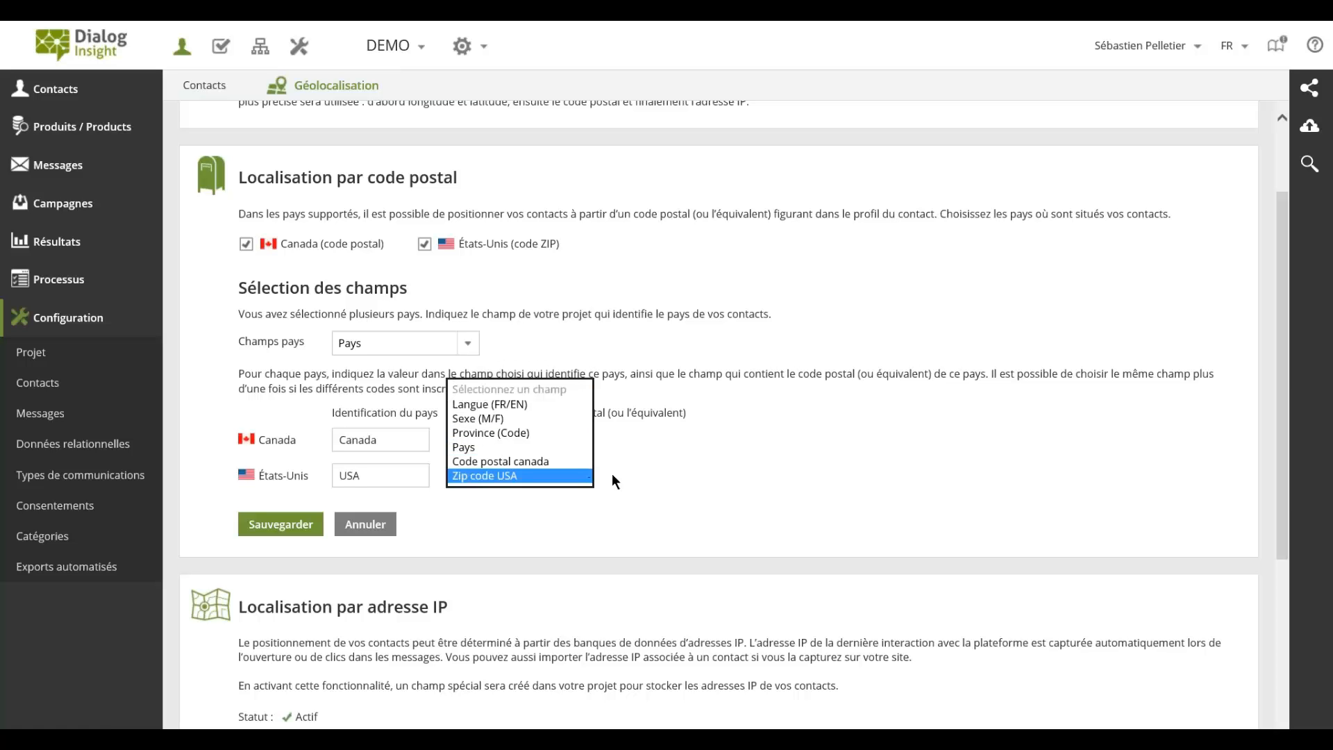
click(588, 477)
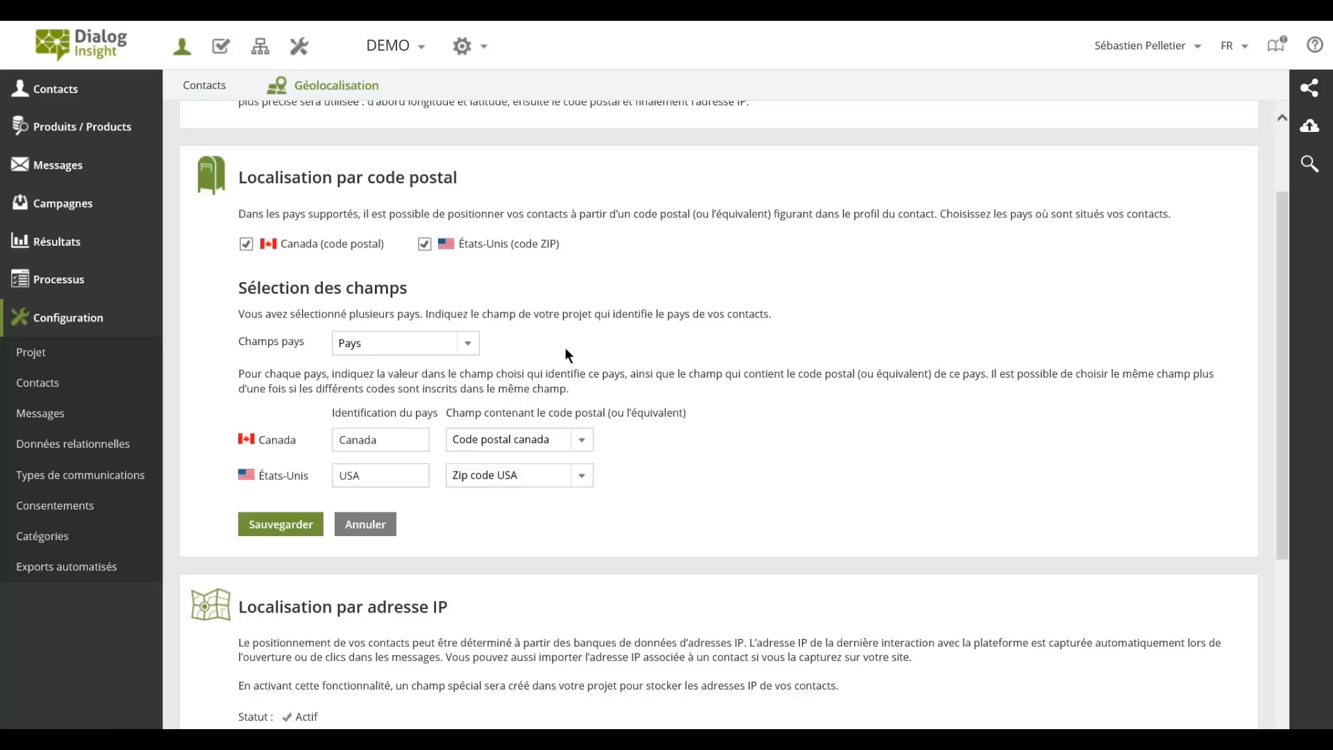
click(469, 343)
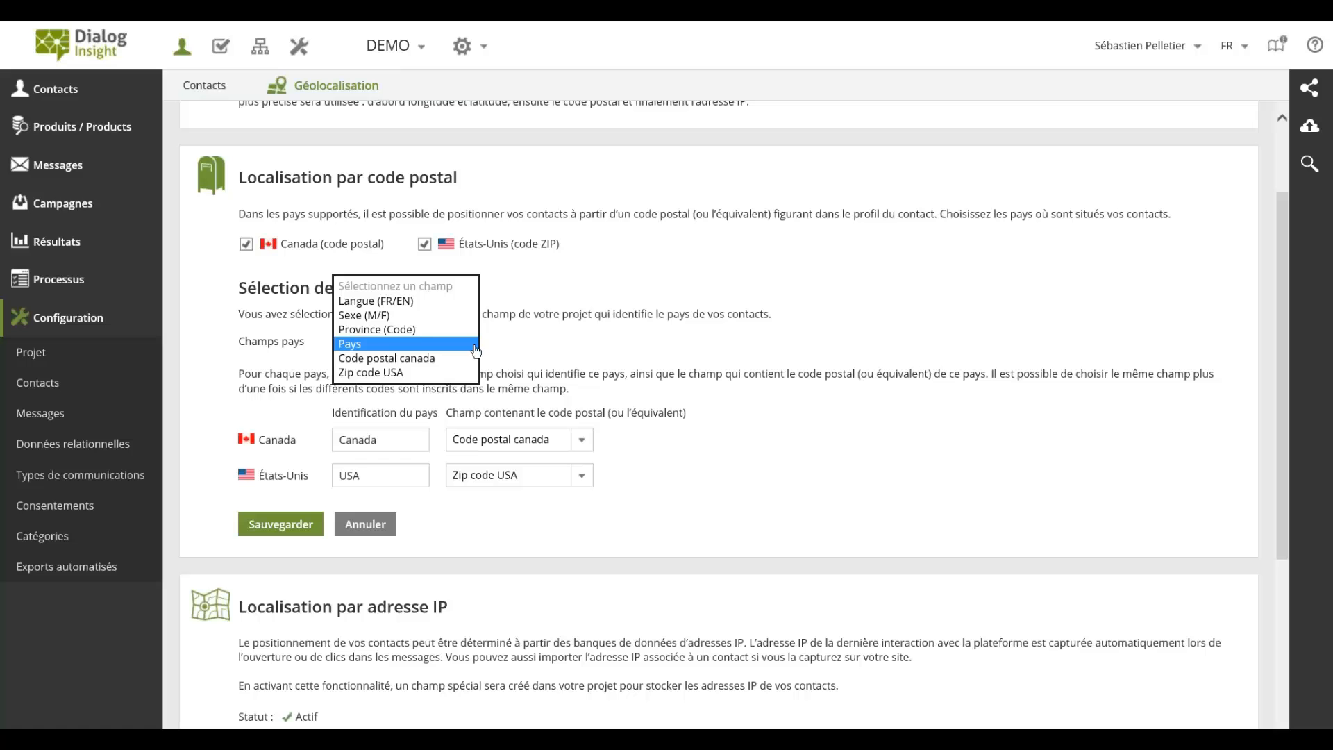
click(627, 349)
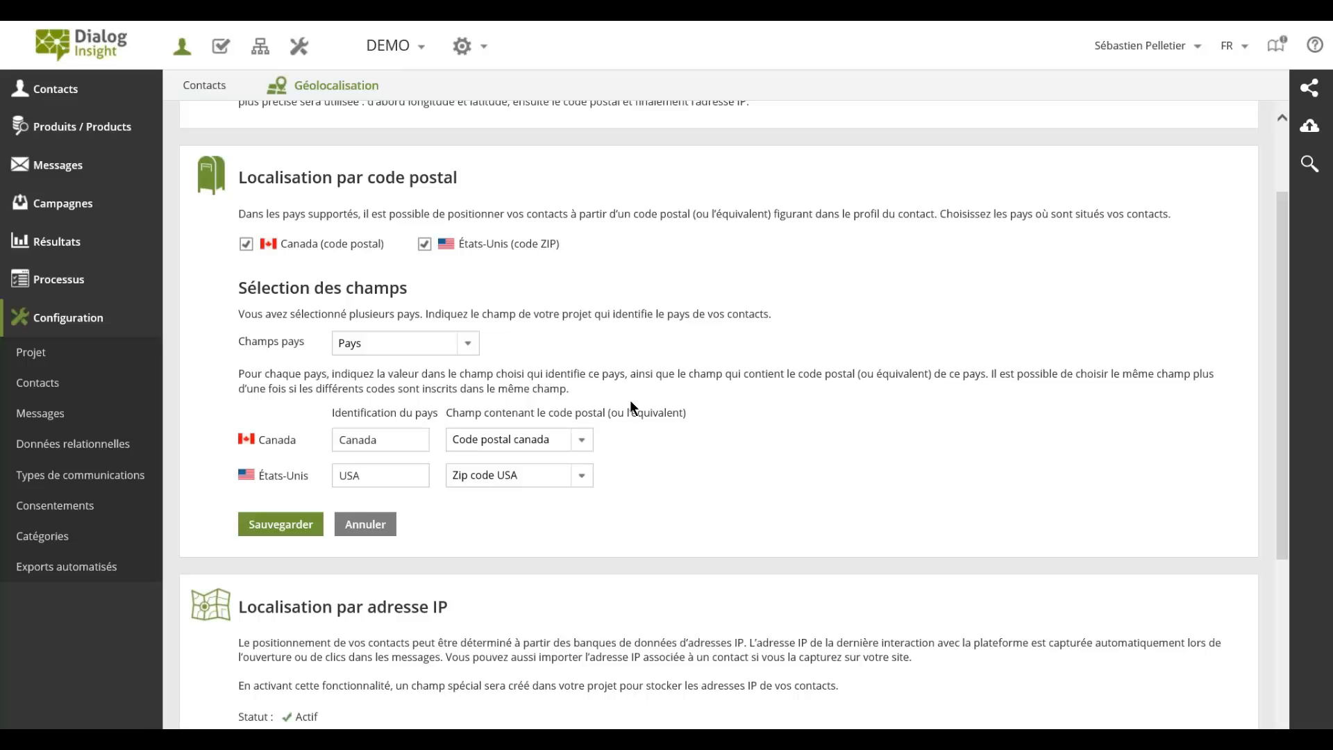
- Examine the postal code and IP address location sections of the geolocation settings
scroll(649, 401, up, 3)
scroll(665, 400, down, 3)
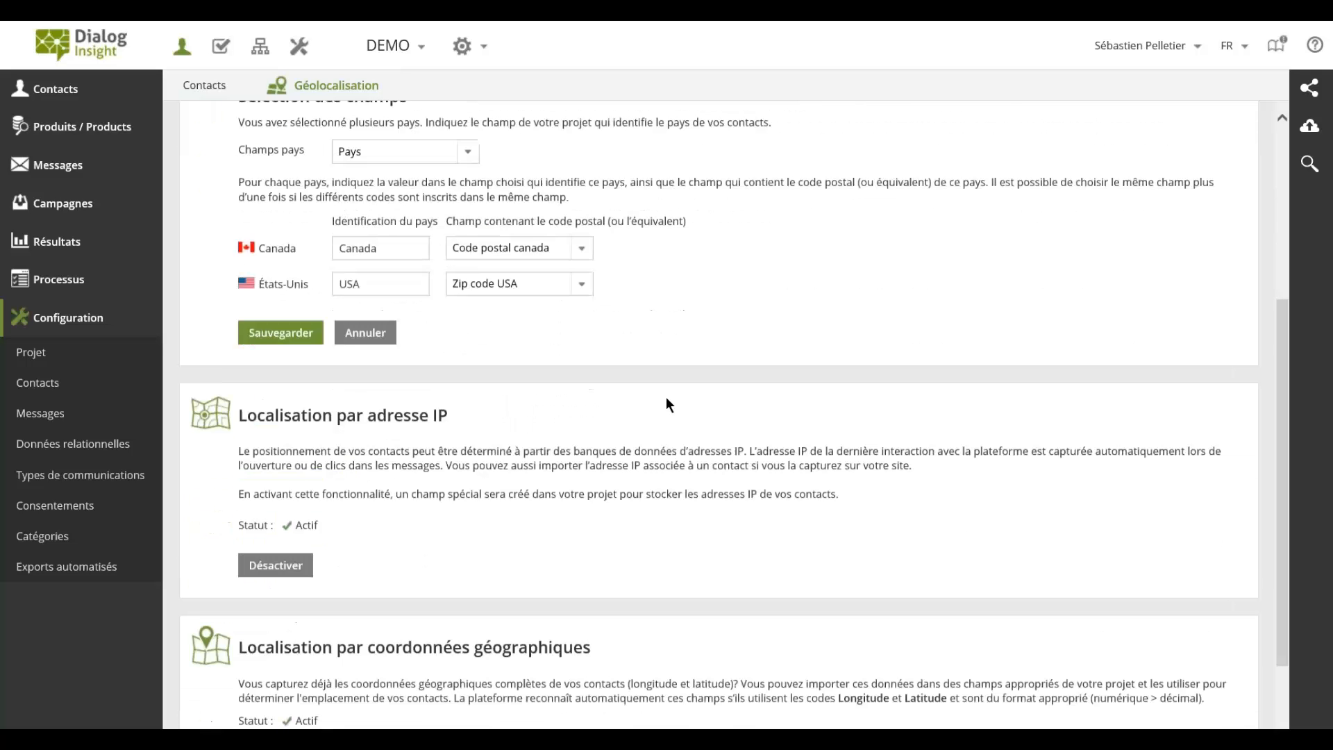
scroll(602, 600, up, 2)
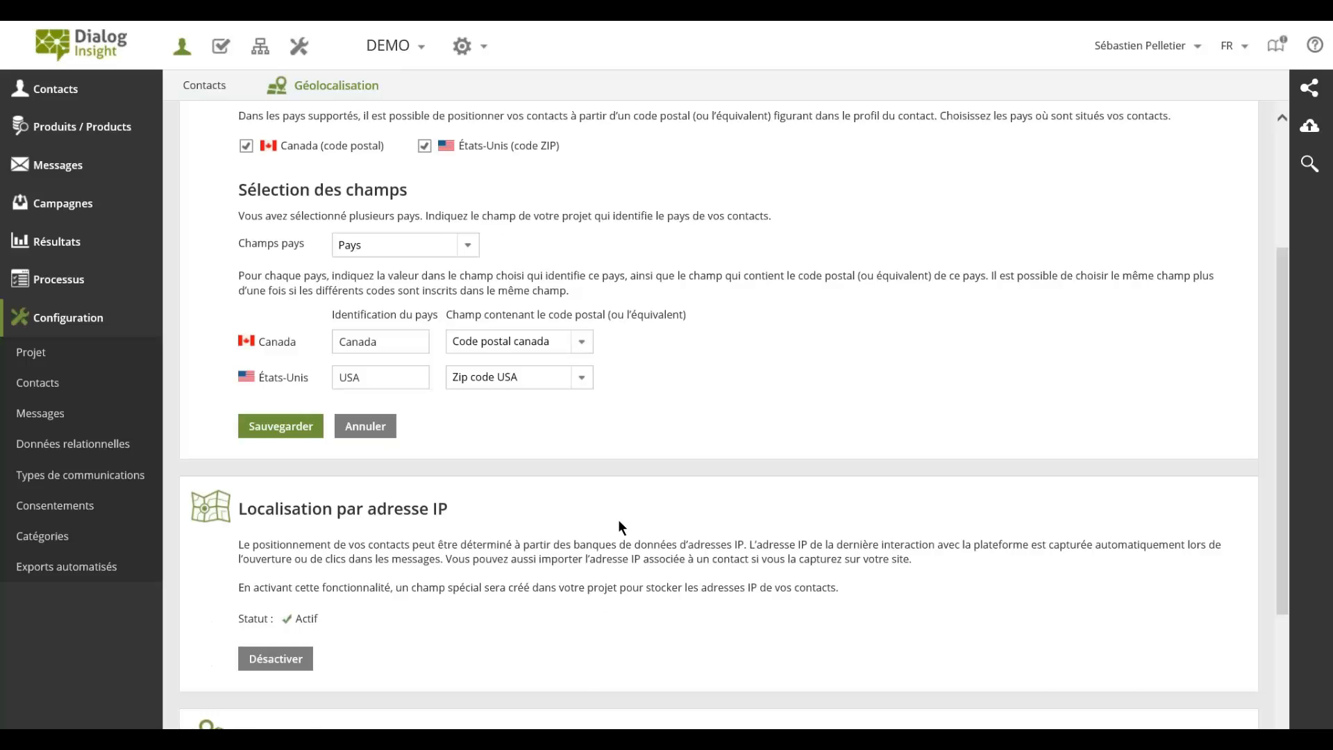
scroll(614, 522, down, 2)
scroll(609, 522, up, 2)
scroll(606, 563, down, 2)
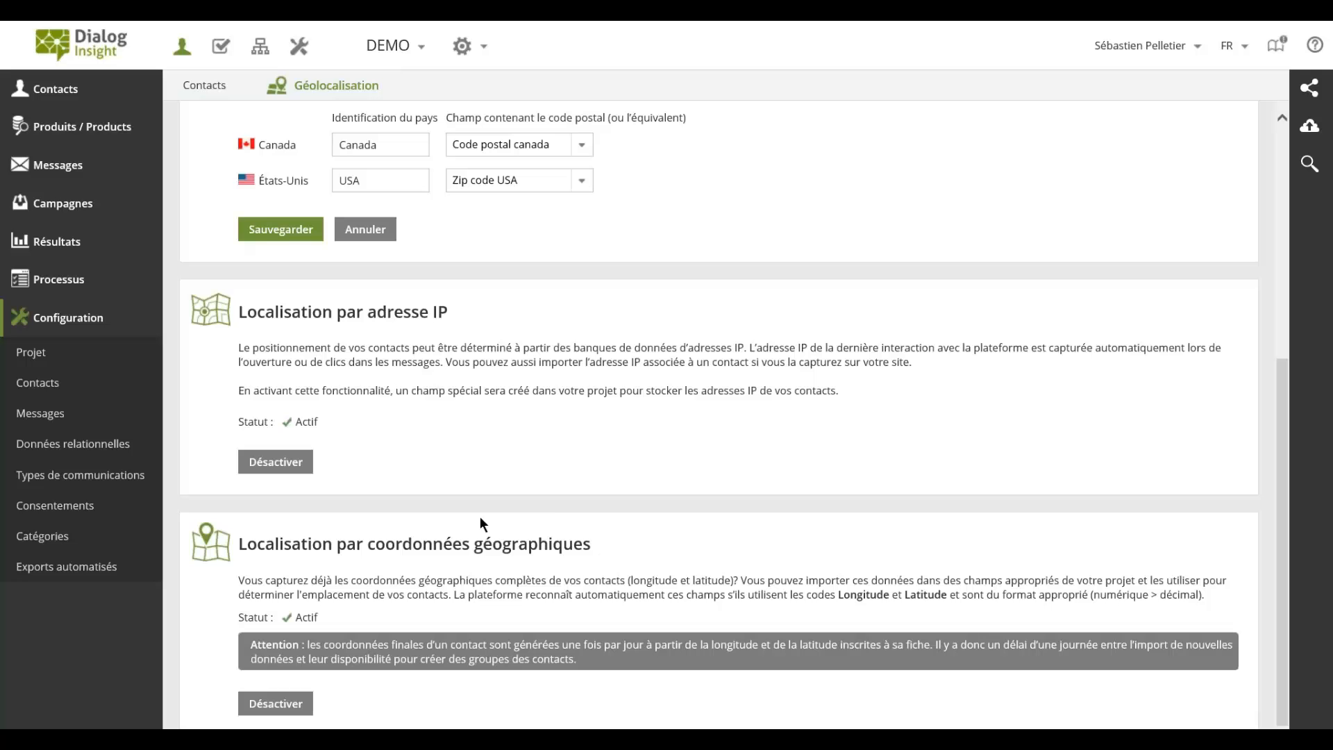
scroll(553, 517, up, 2)
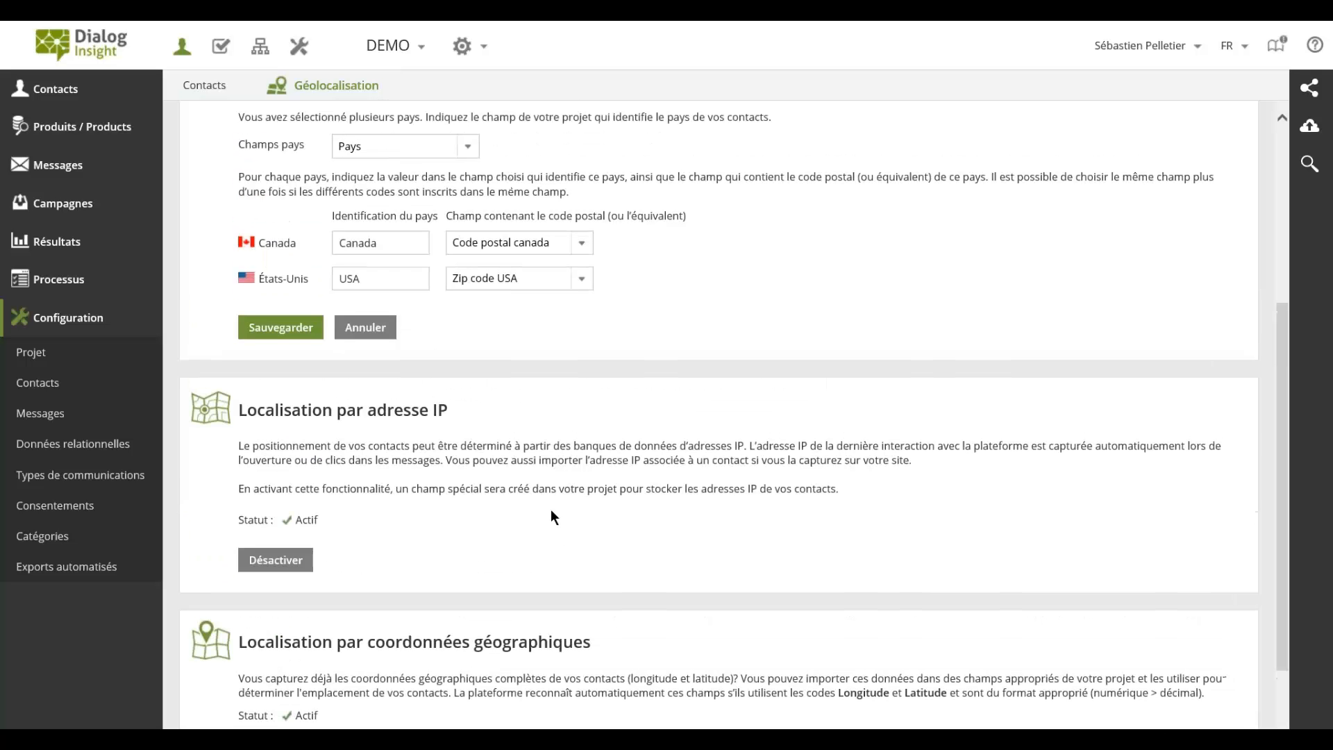
scroll(556, 250, up, 1)
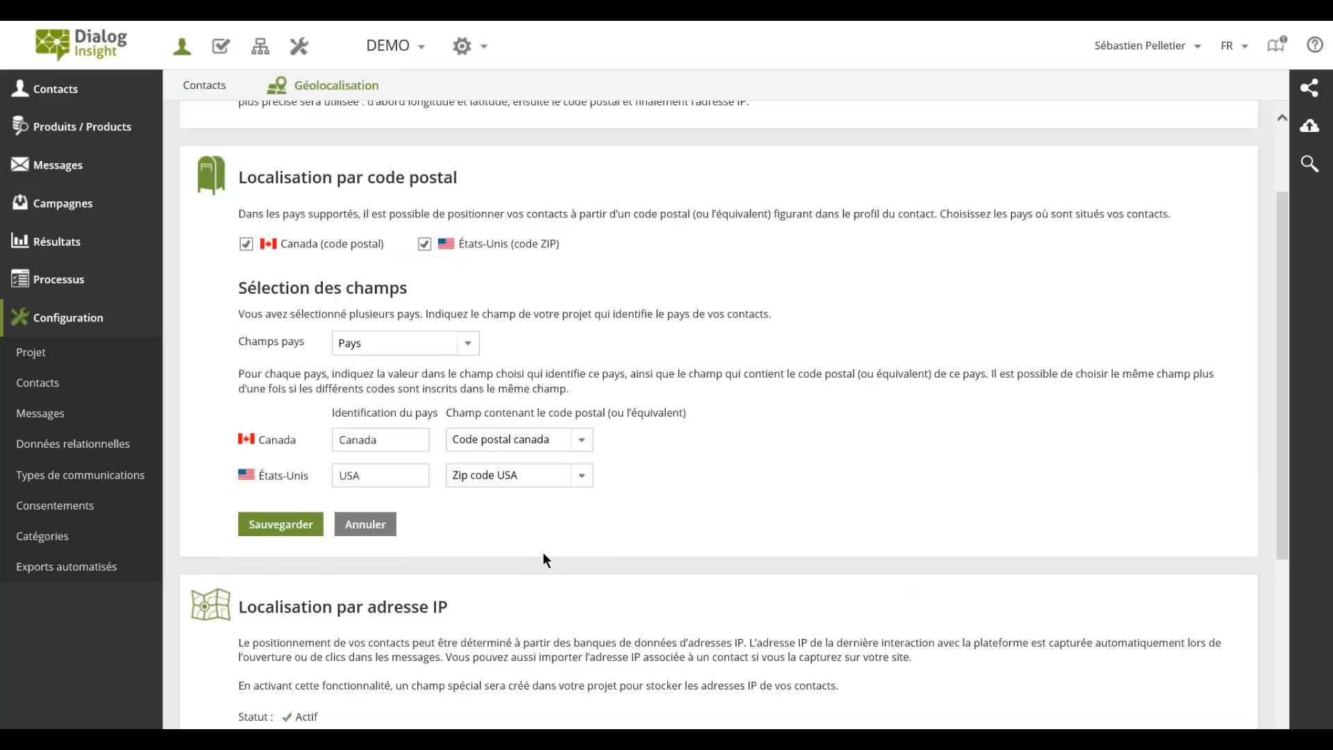
scroll(543, 551, down, 1)
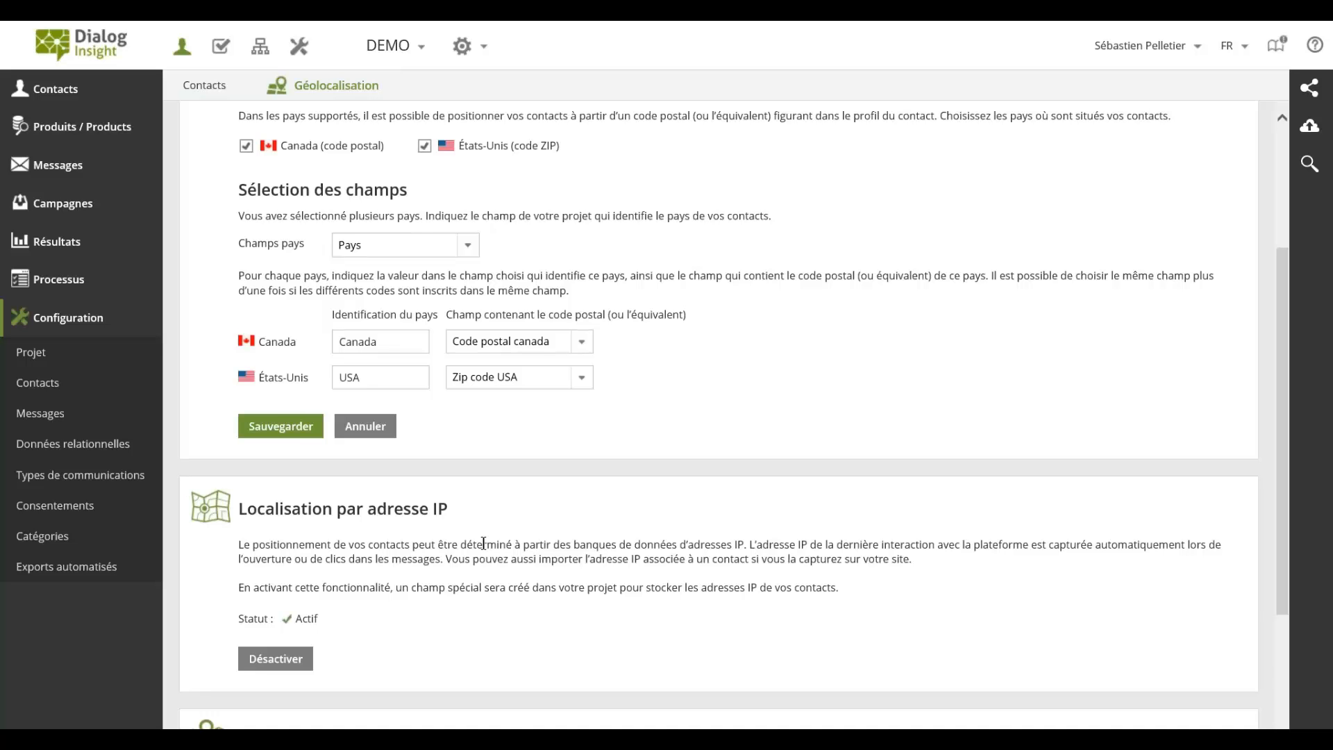
scroll(489, 541, down, 2)
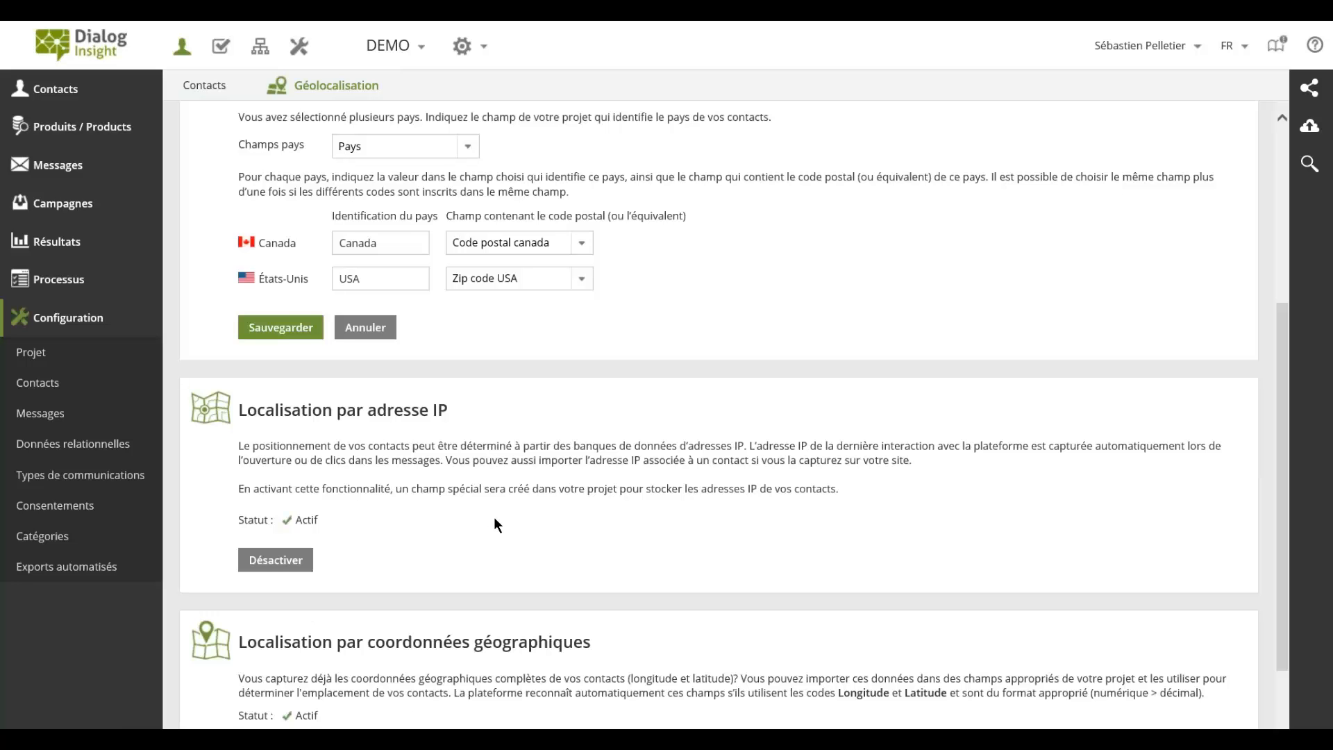
- Examine the geographic coordinates section, highlighting the field codes Longitude and Latitude in its description
scroll(494, 519, down, 2)
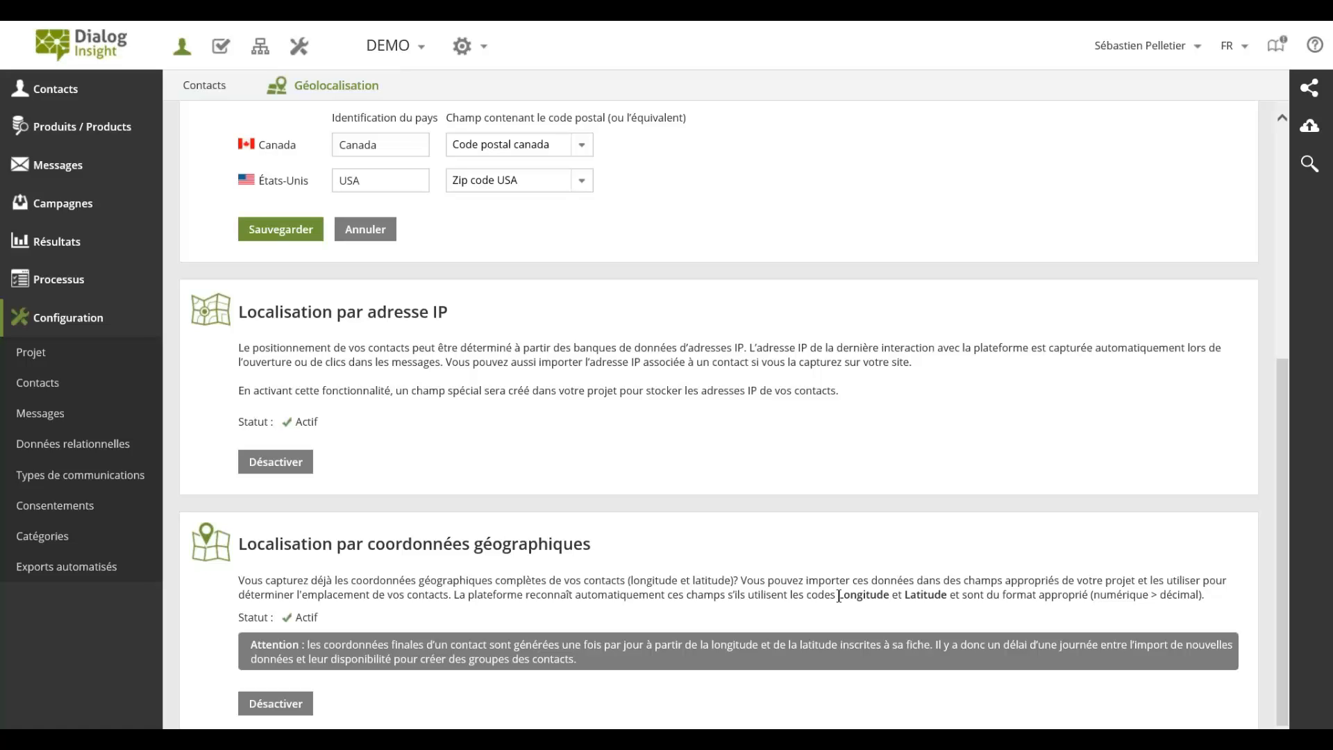
drag(838, 596, 949, 596)
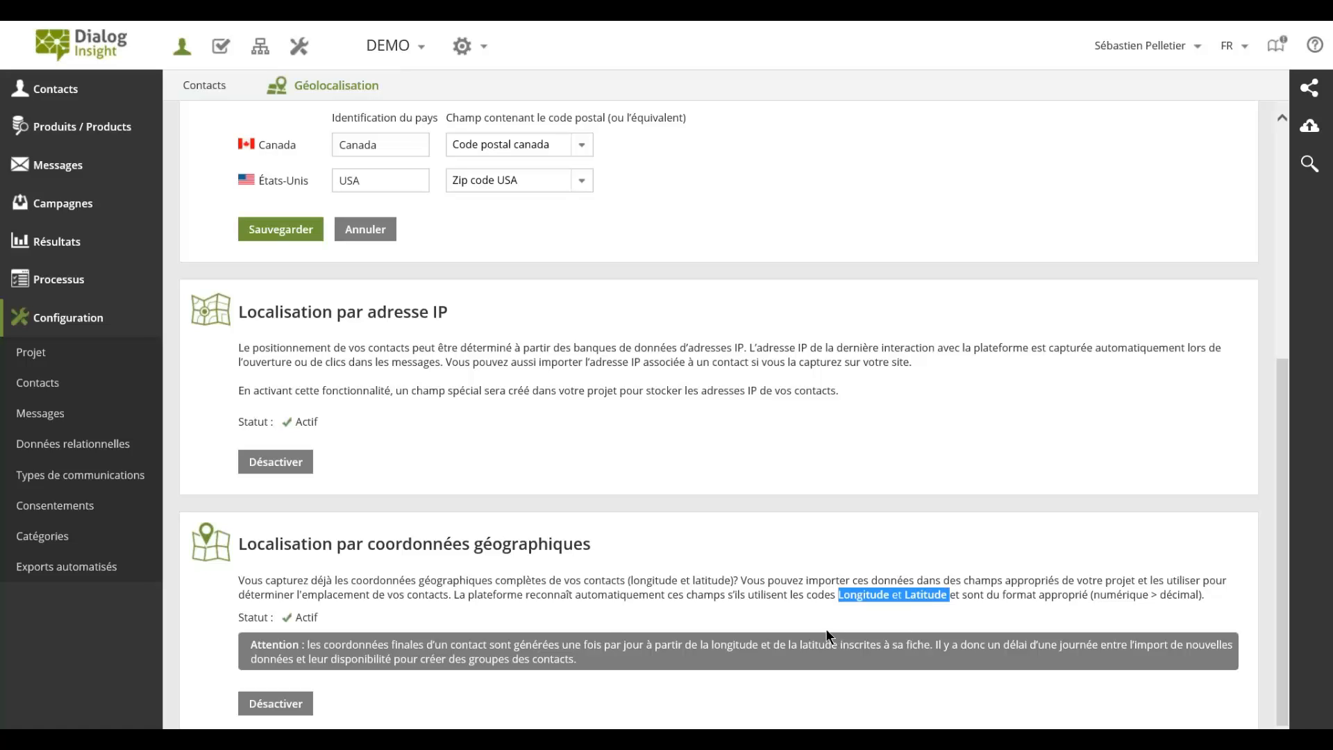
click(609, 625)
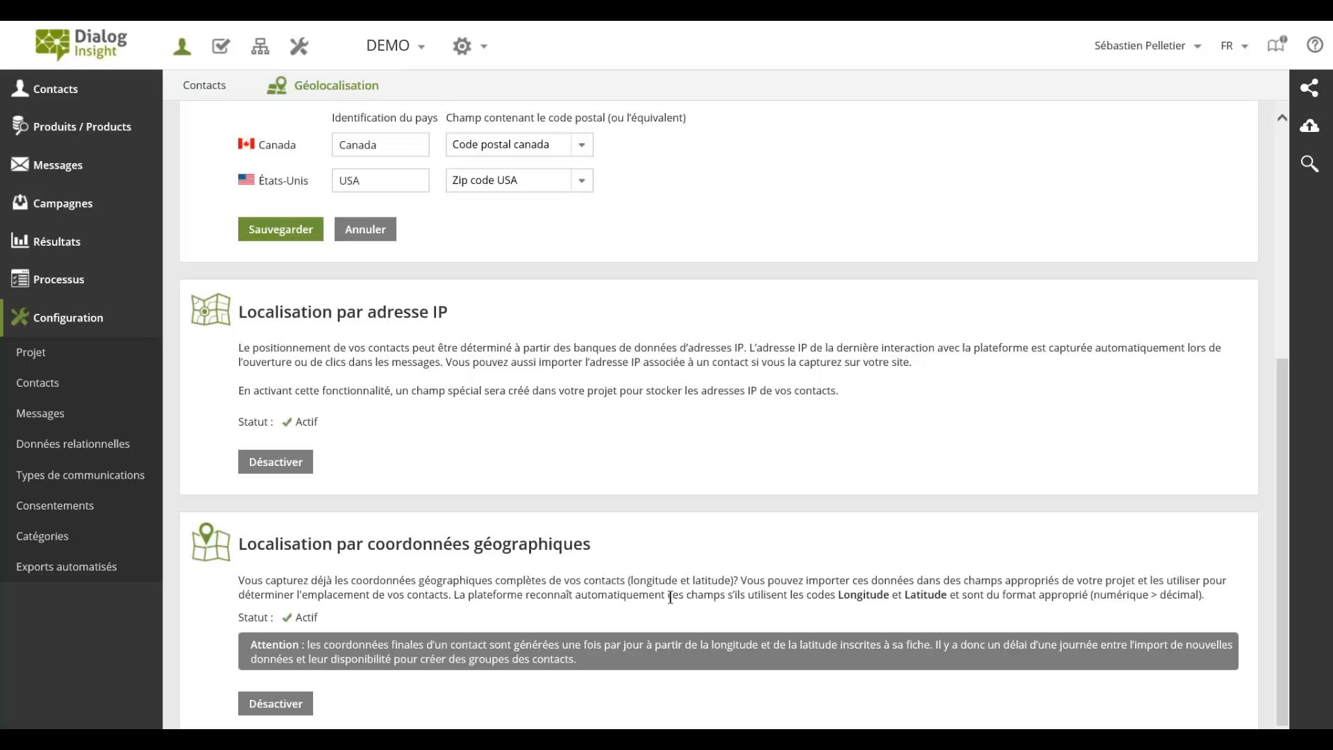
- Open the project configuration and inspect the Latitude and Longitude fields in the Géolocalisation section
scroll(671, 597, up, 6)
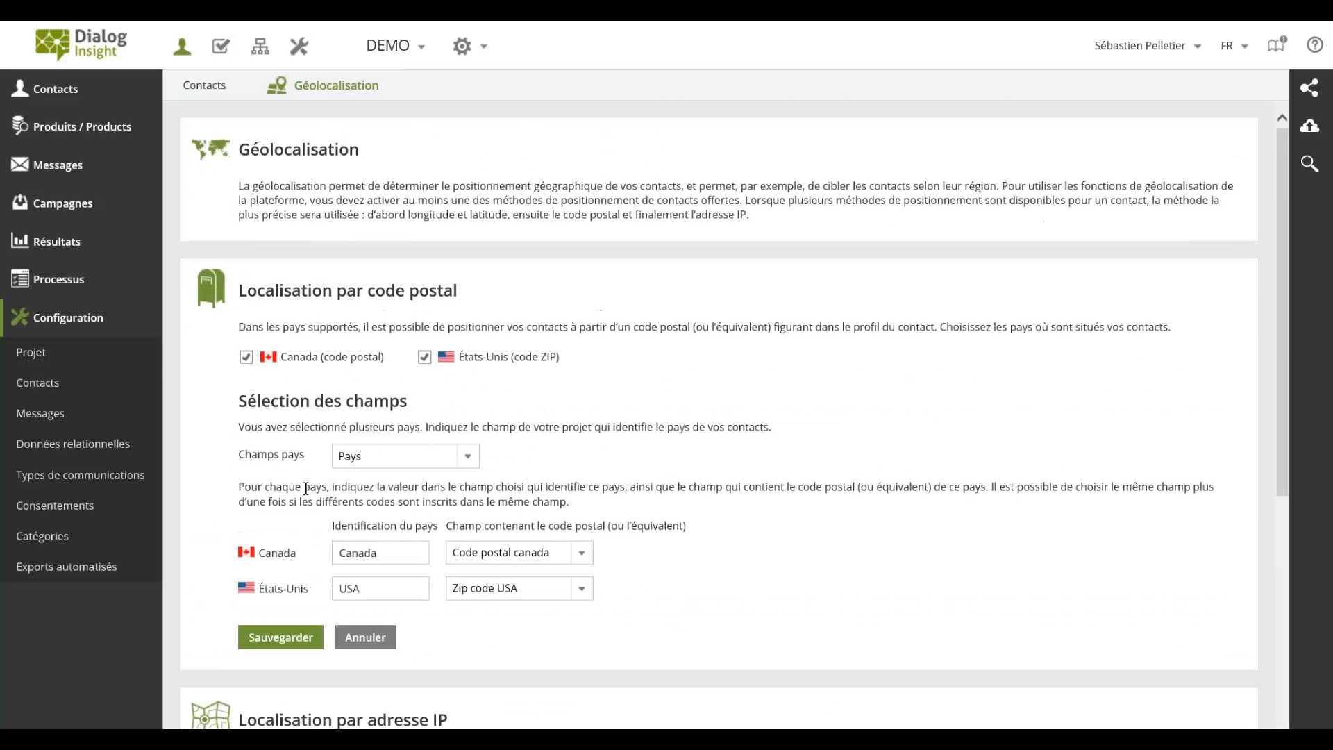
click(63, 358)
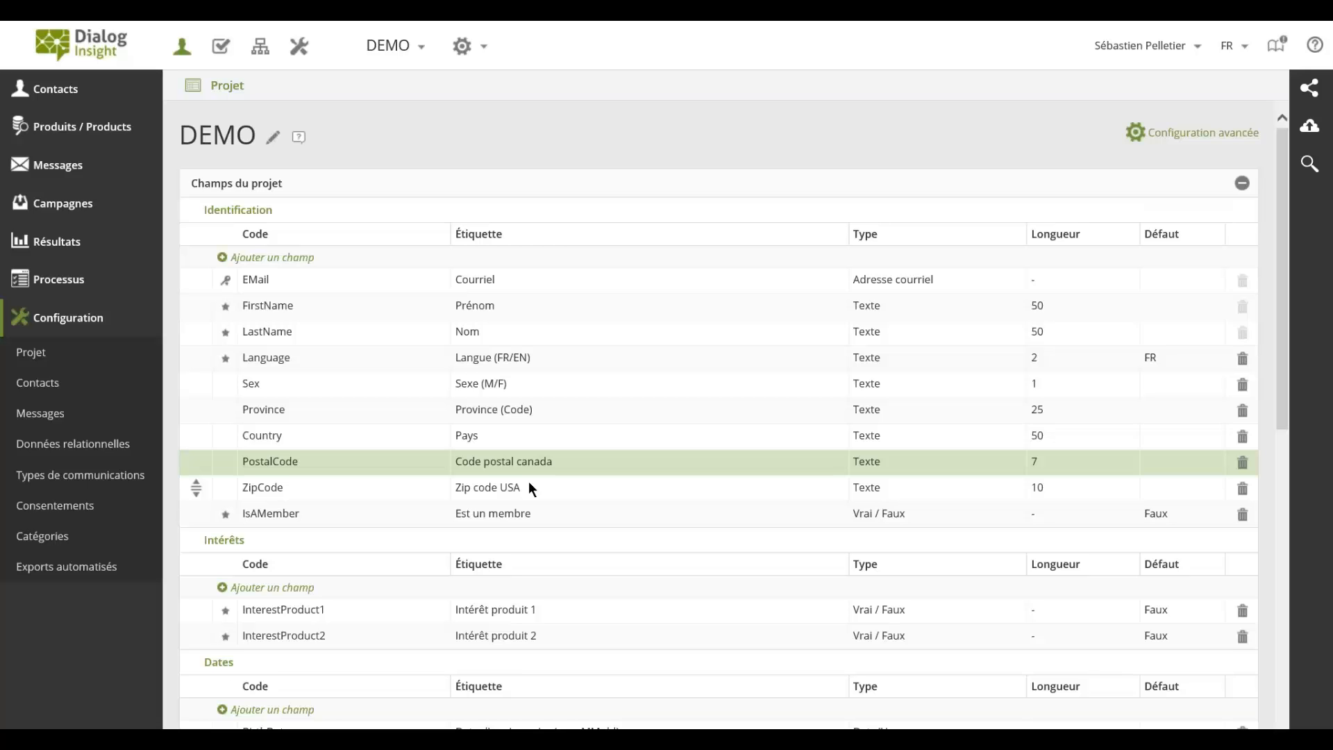
scroll(527, 486, down, 8)
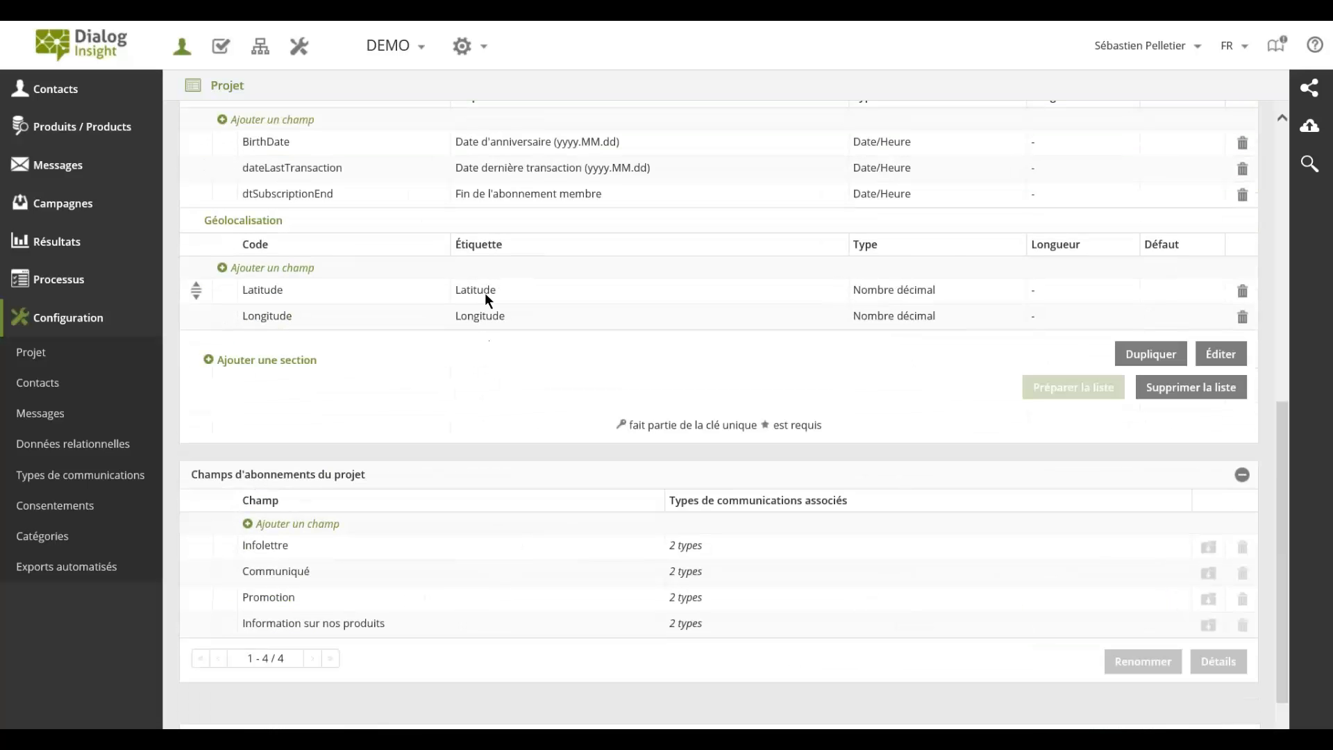
click(491, 319)
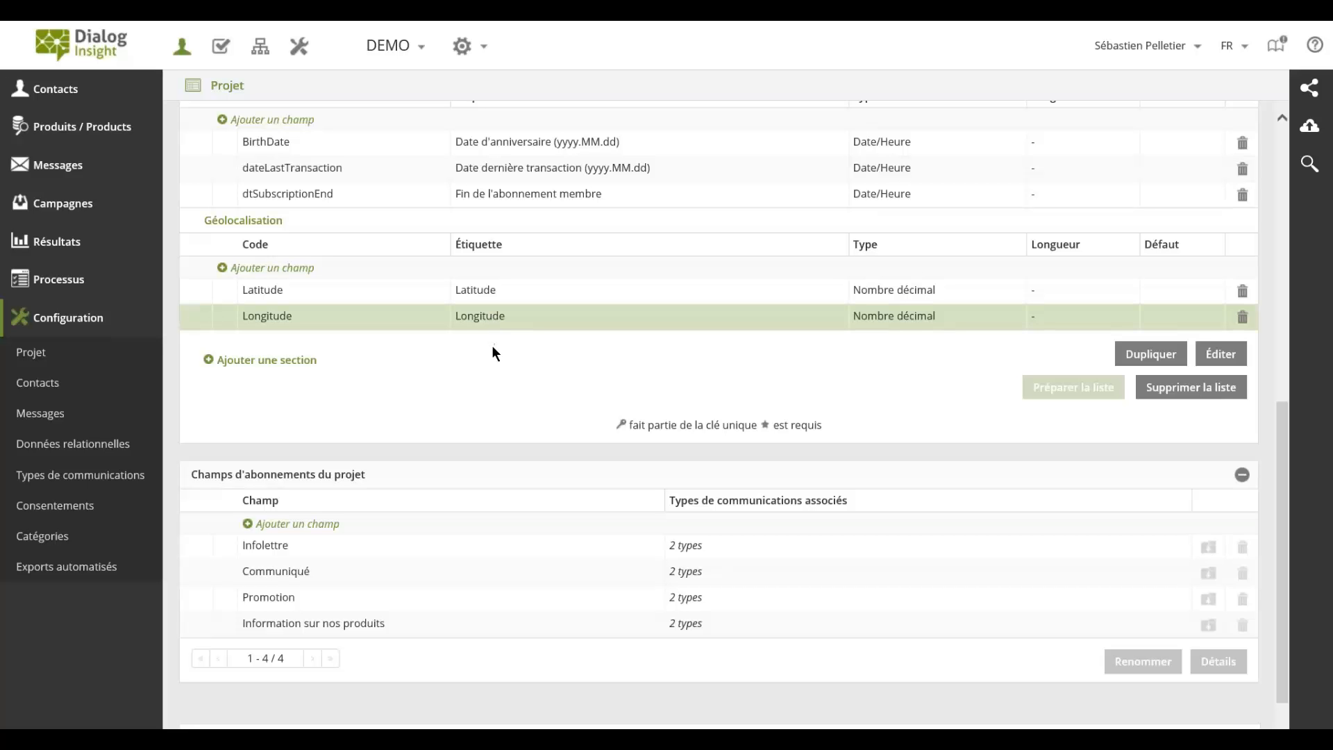
scroll(492, 353, up, 10)
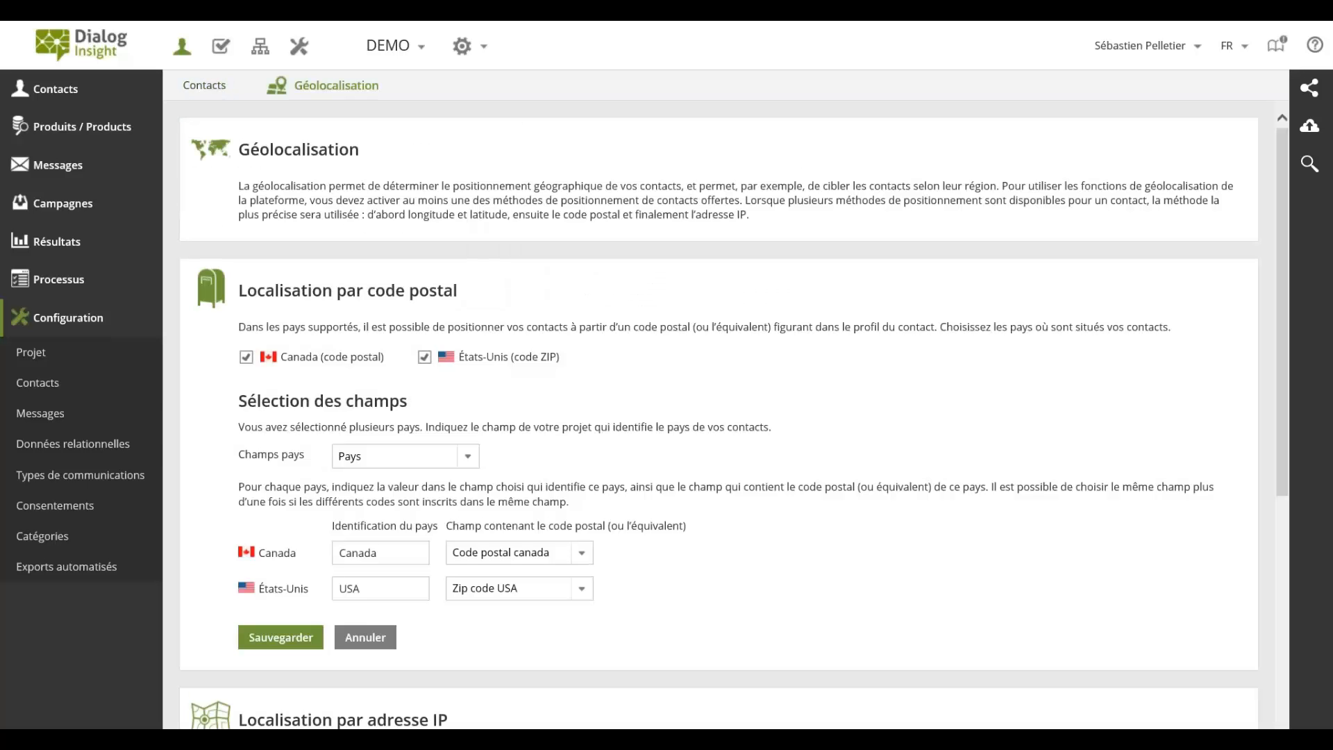
- Open the contact group "Succursale Québec - 50km (Code postal)" and inspect its geolocation criterion without changing it
click(55, 89)
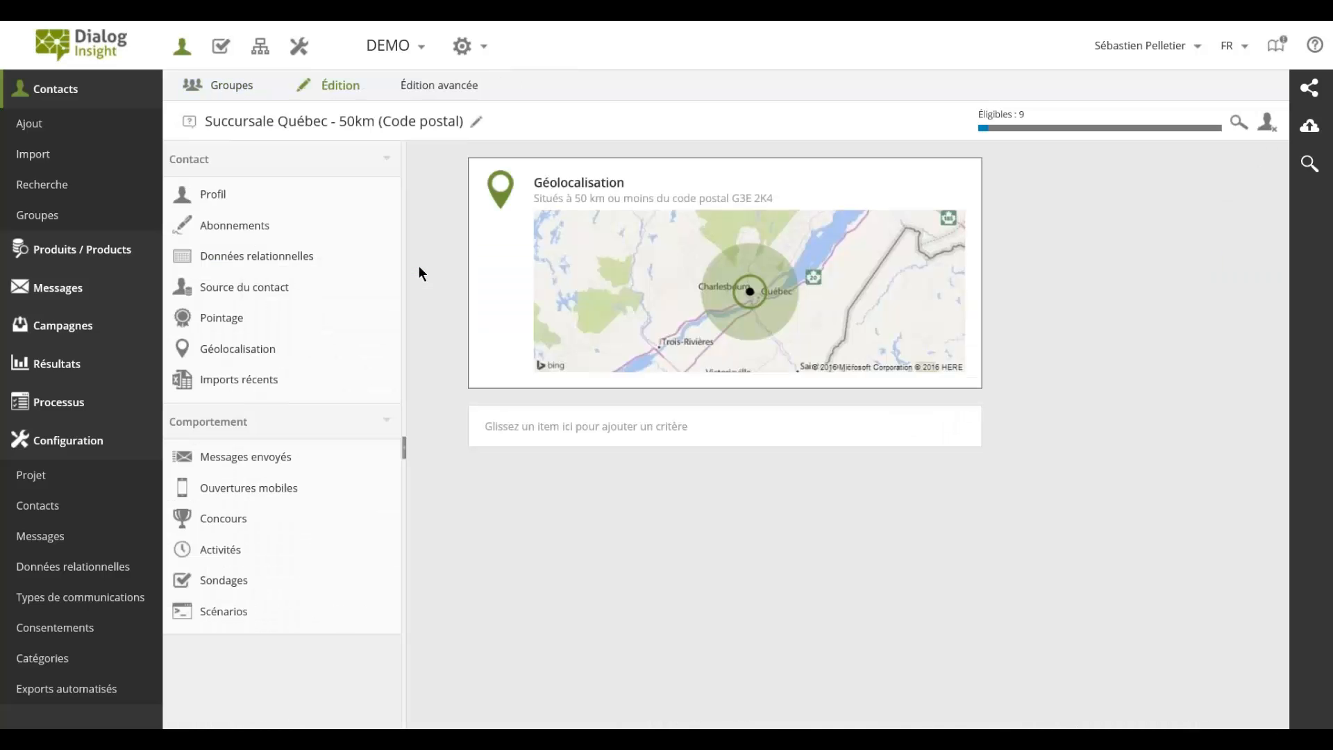
mouse_move(830, 181)
click(773, 302)
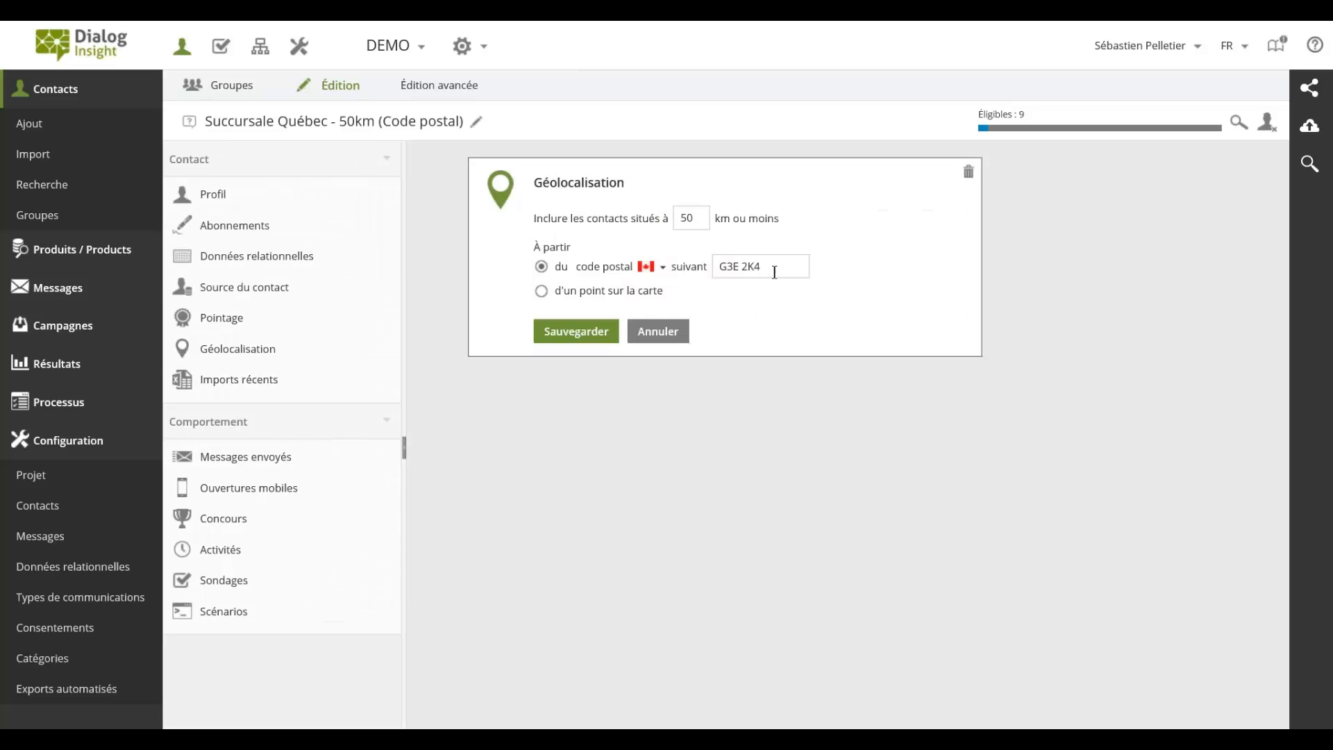
triple_click(774, 271)
click(656, 331)
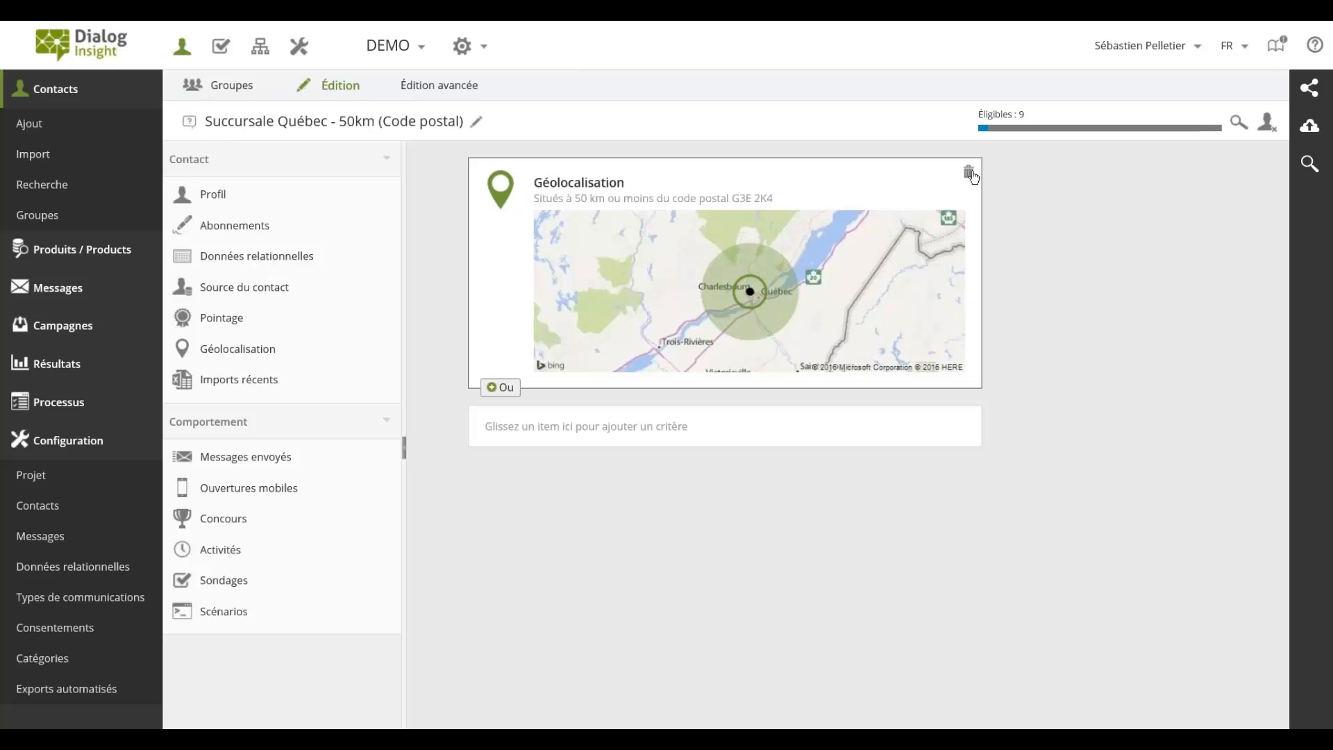
- Delete the group's existing geolocation criterion and add a new Géolocalisation criterion in its place
click(970, 173)
click(687, 314)
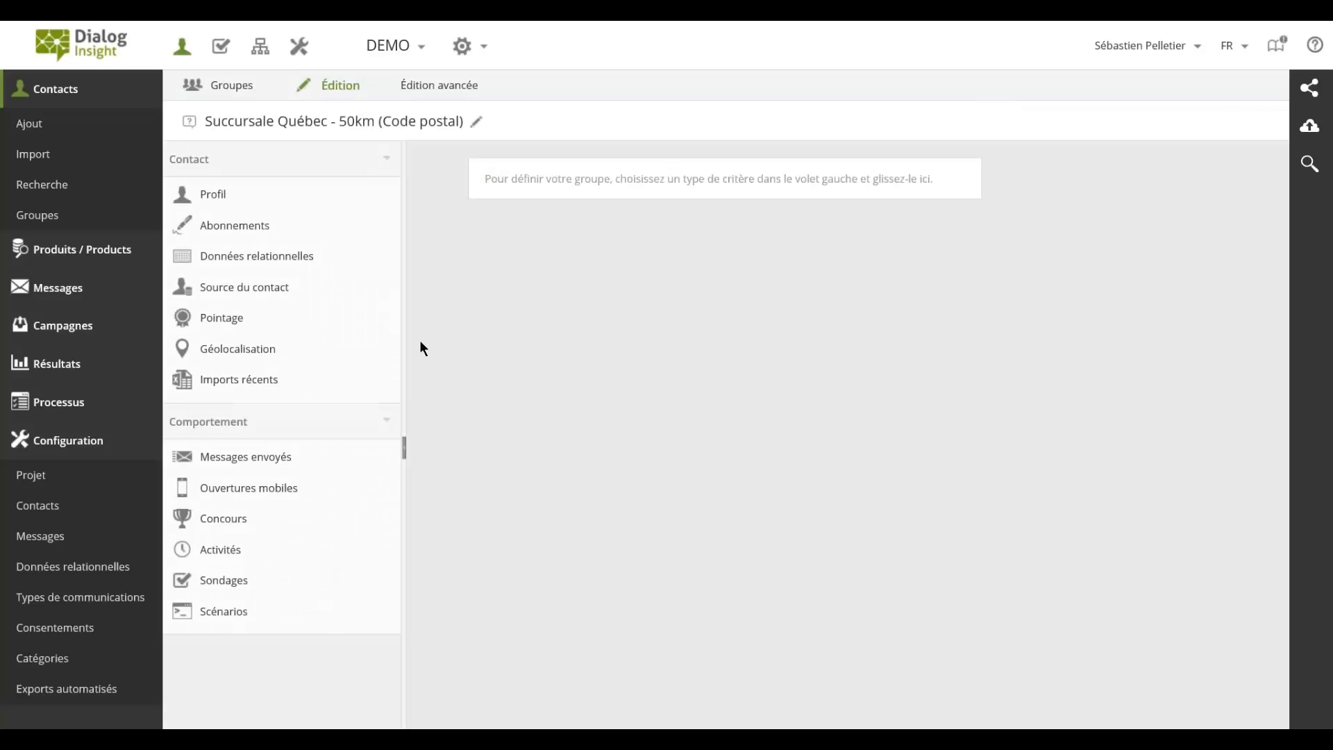
drag(223, 353, 540, 190)
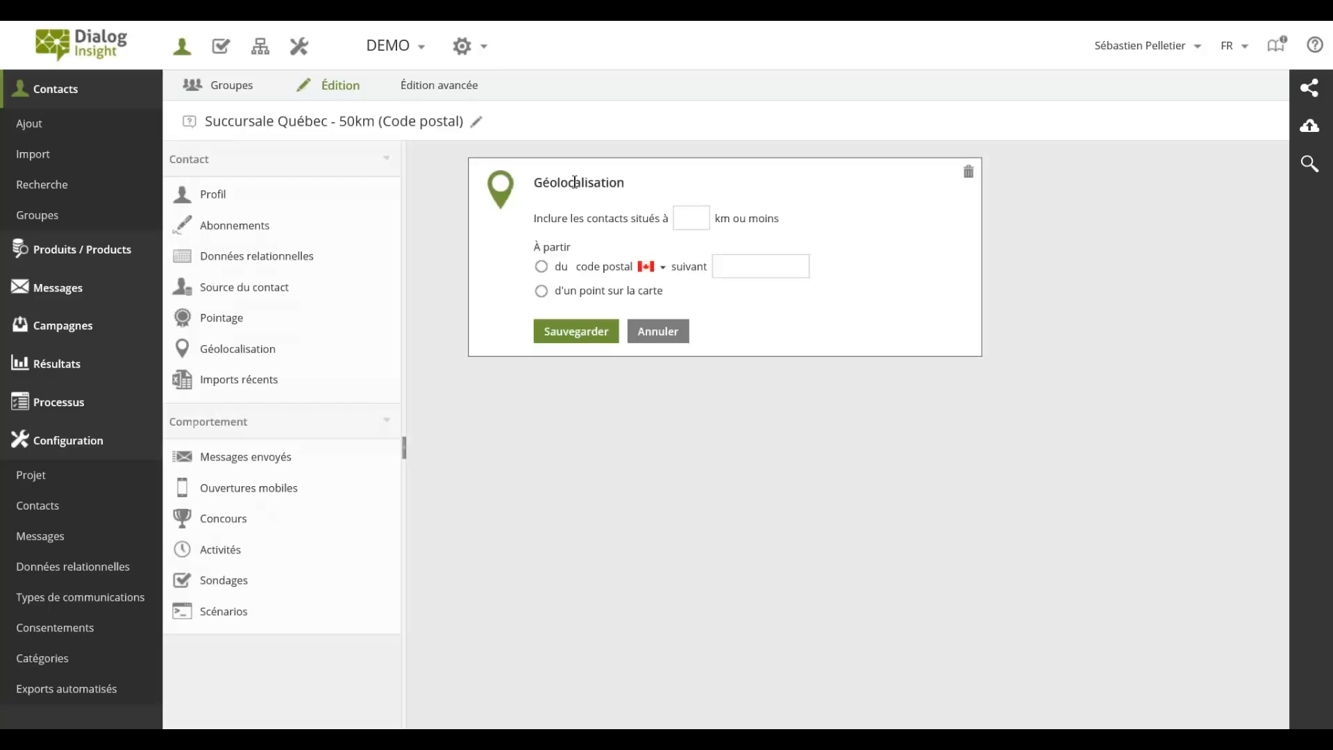
- Set the geolocation criterion to contacts within 50 km of the Canadian postal code G3E 2K4 and save it
click(695, 206)
text(50)
click(547, 265)
click(720, 265)
text(G3E 2K4)
click(663, 267)
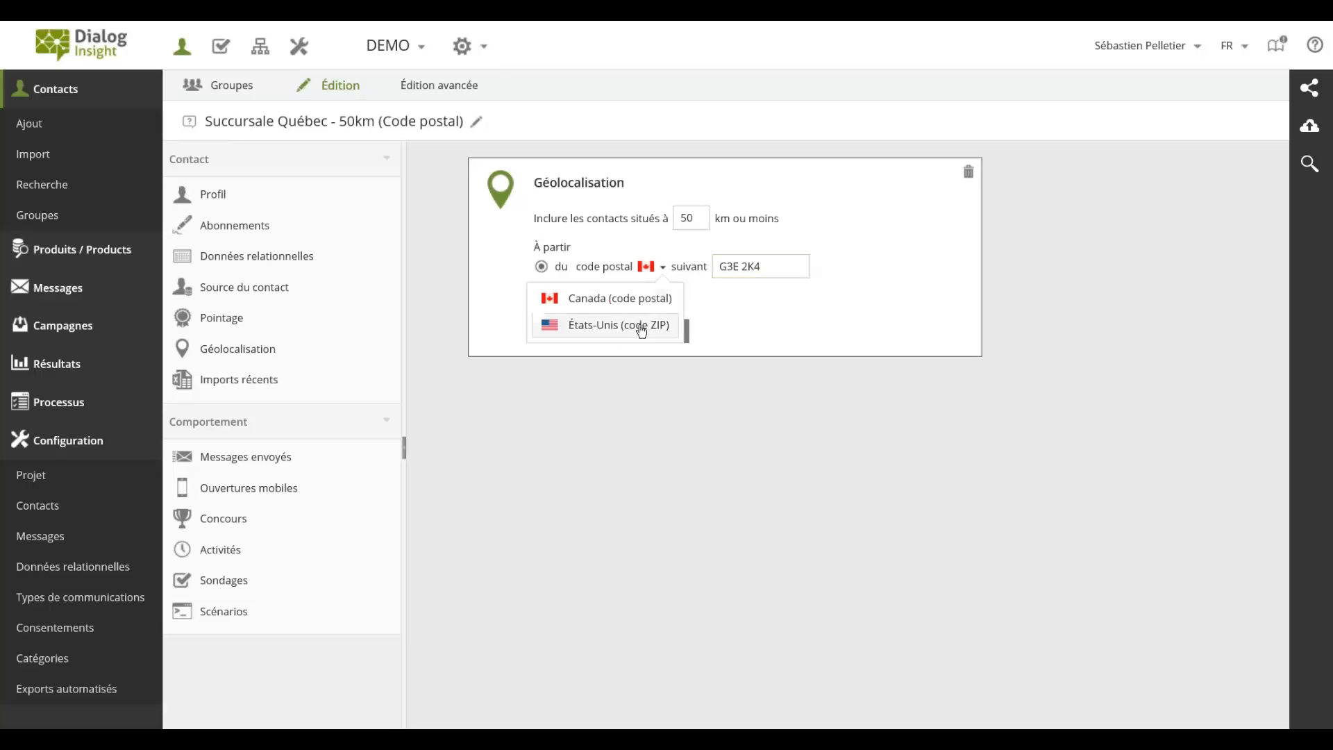
click(773, 264)
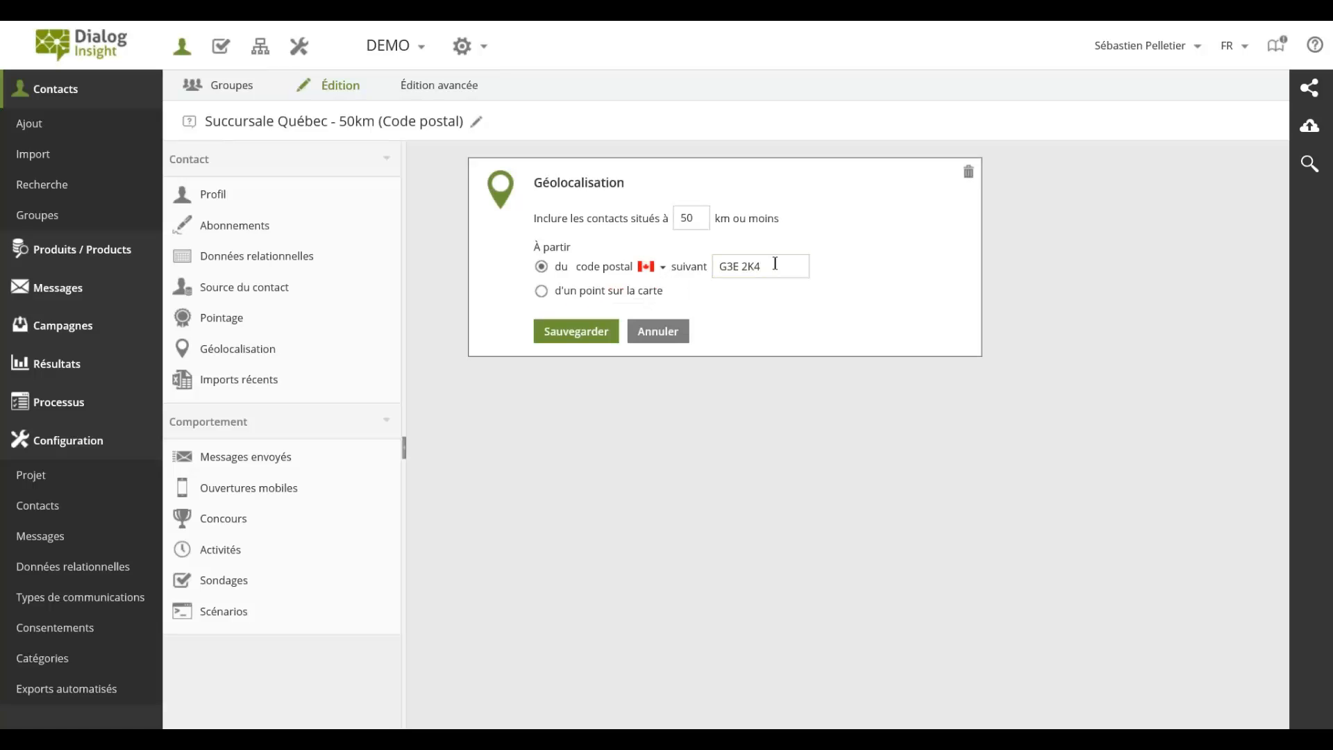
click(591, 338)
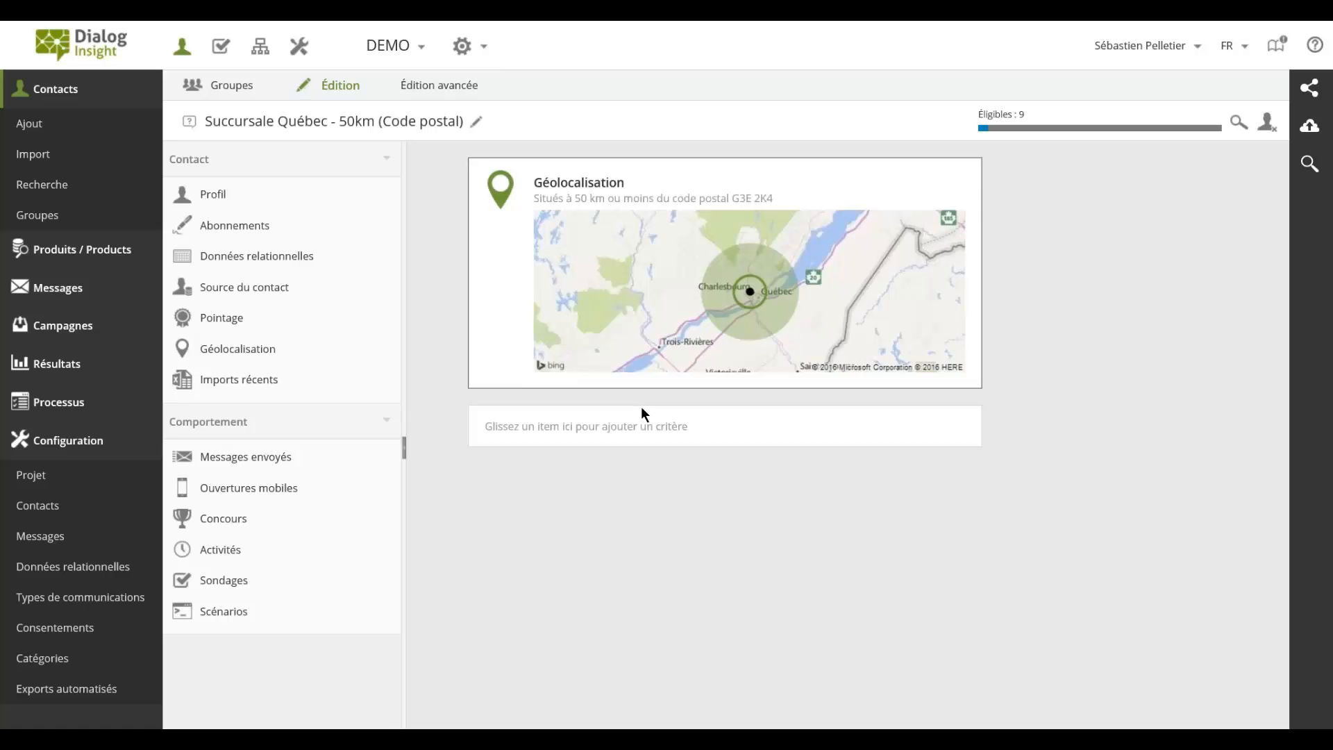
- Return to the groups list and open the group "Succursale Québec - 50km (Point sur la carte)"
mouse_move(1080, 131)
click(227, 89)
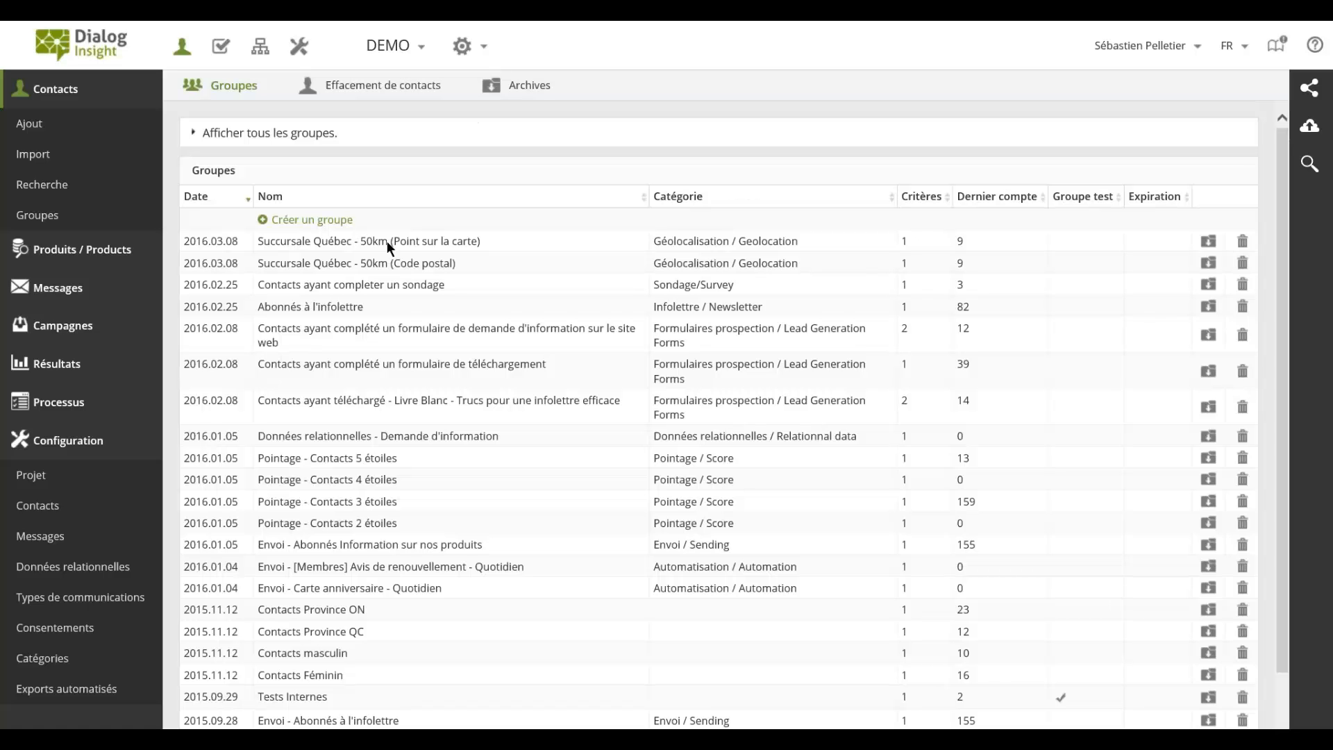
double_click(386, 241)
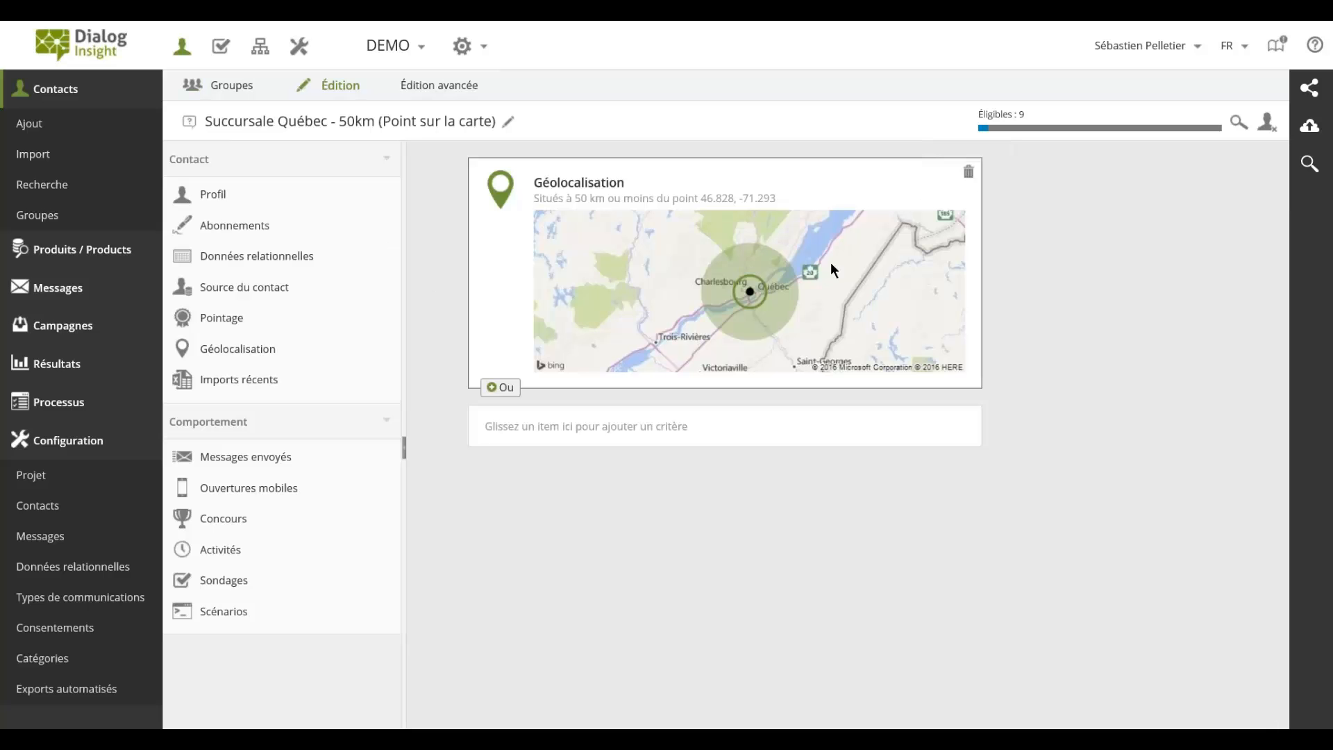
- Delete the group's existing geolocation criterion and add a new Géolocalisation criterion based on a point on the map
click(968, 171)
click(698, 321)
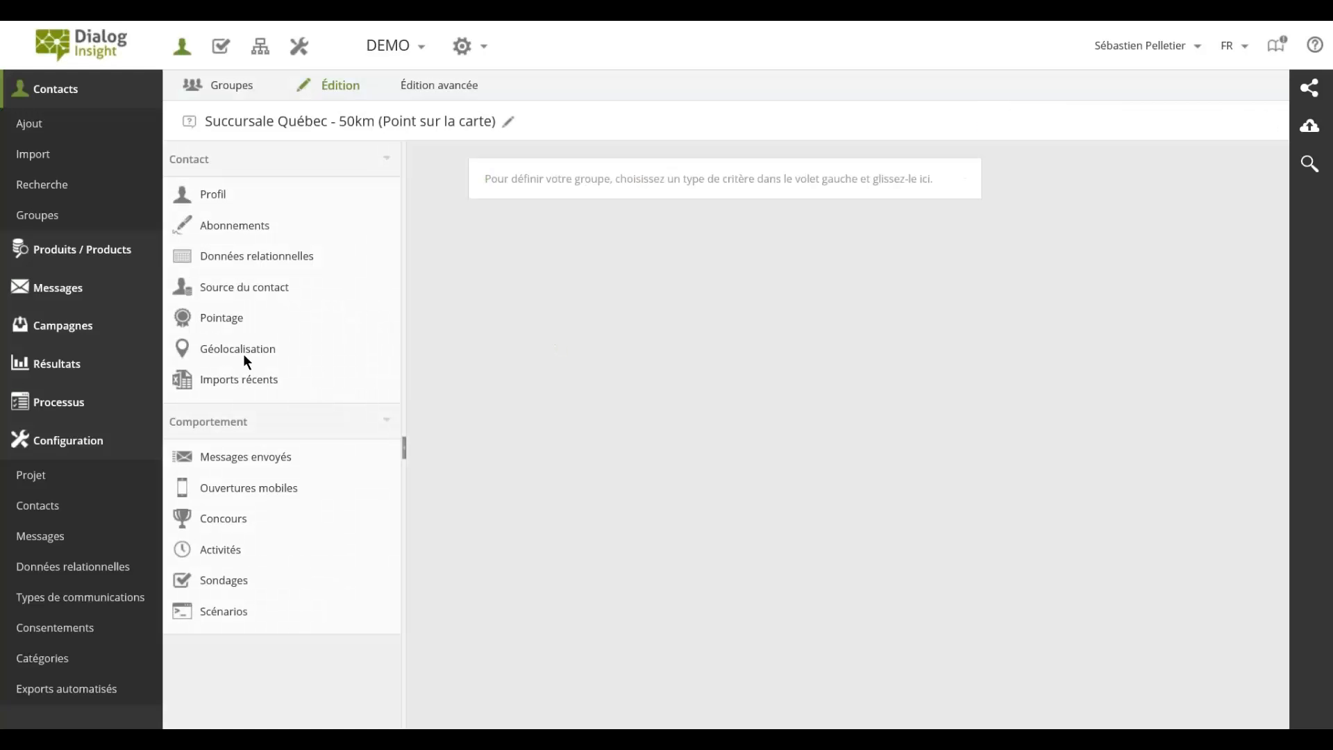
drag(243, 354, 649, 179)
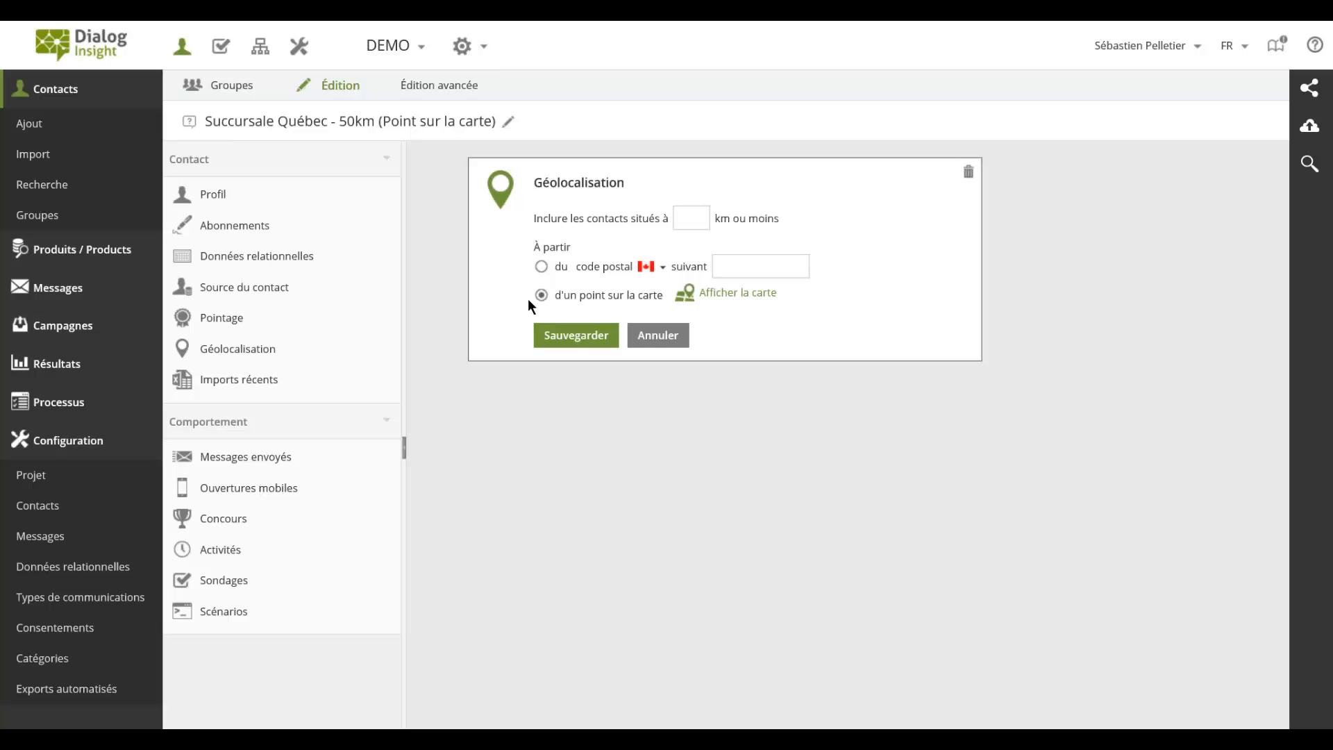
- Display the criterion's map, search it for montréal and place the location marker in Parc Kent
click(741, 296)
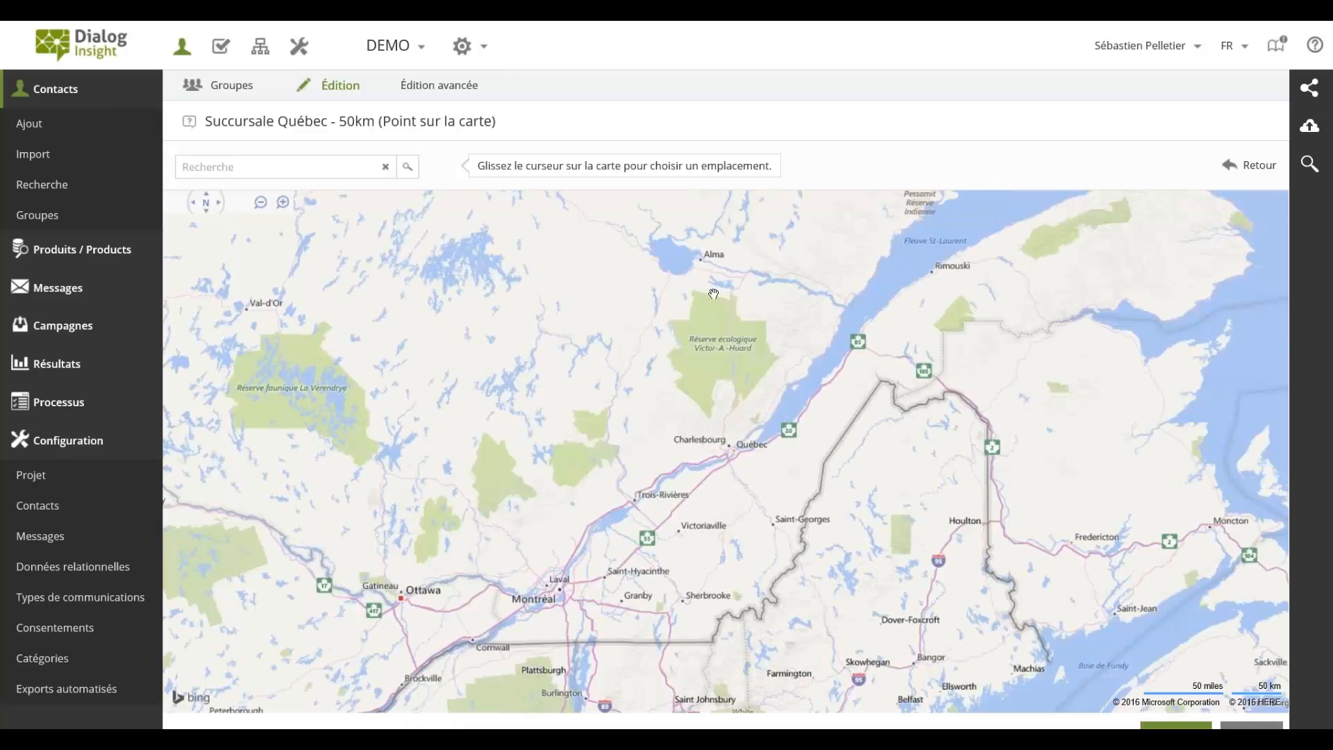
click(346, 166)
text(montrla)
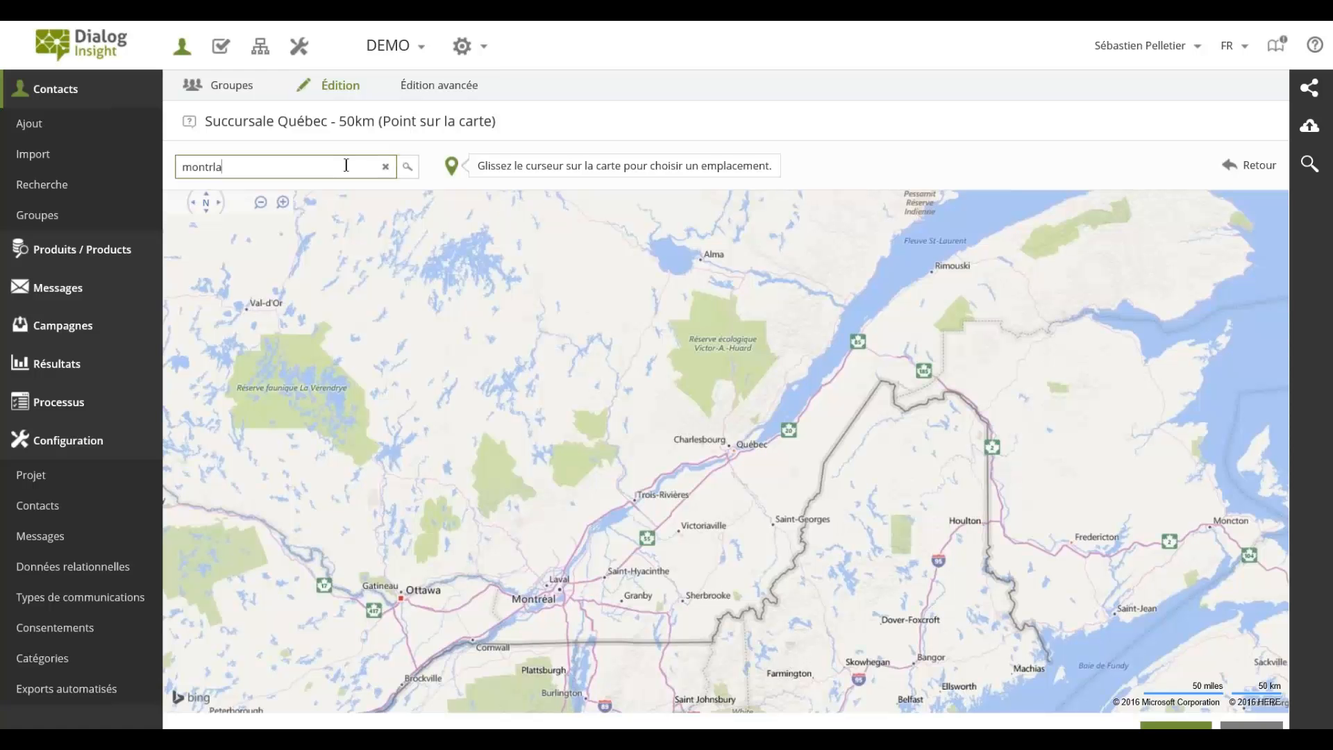
key(BackSpace)
key(BackSpace)
text(éal)
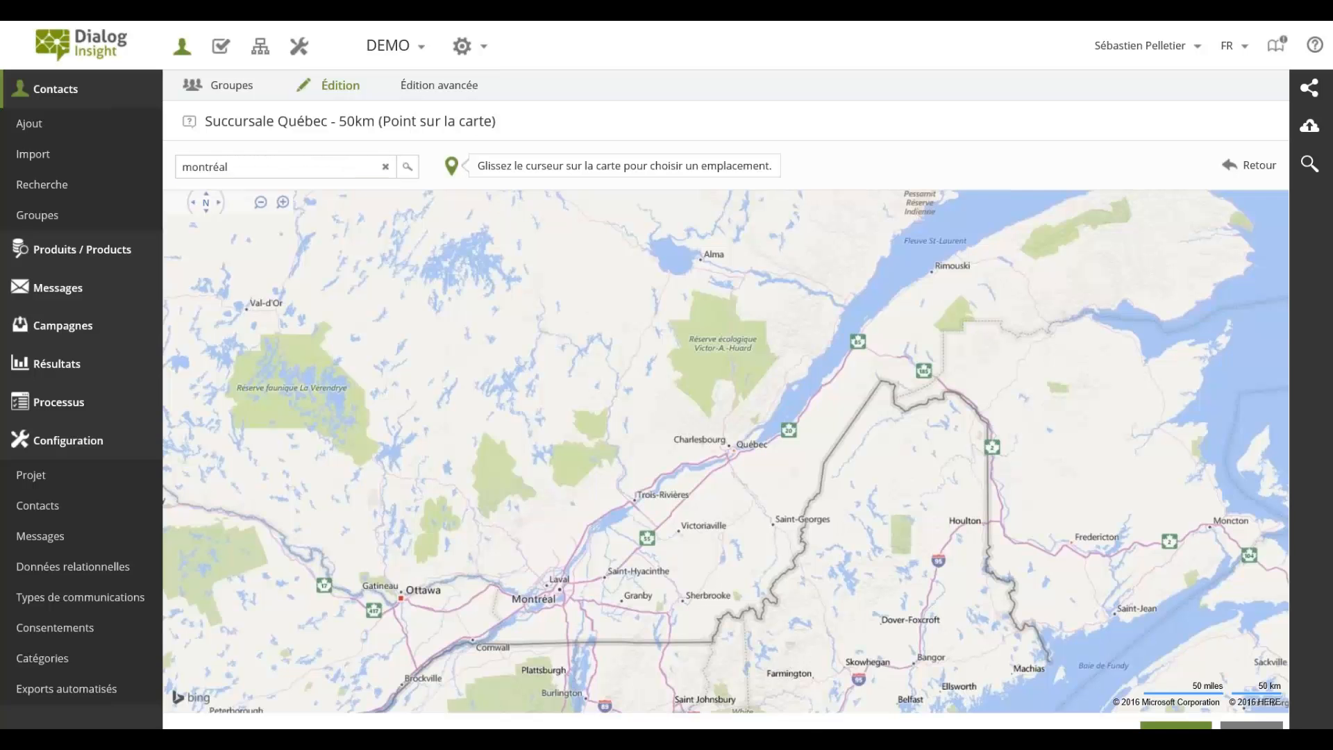
key(Return)
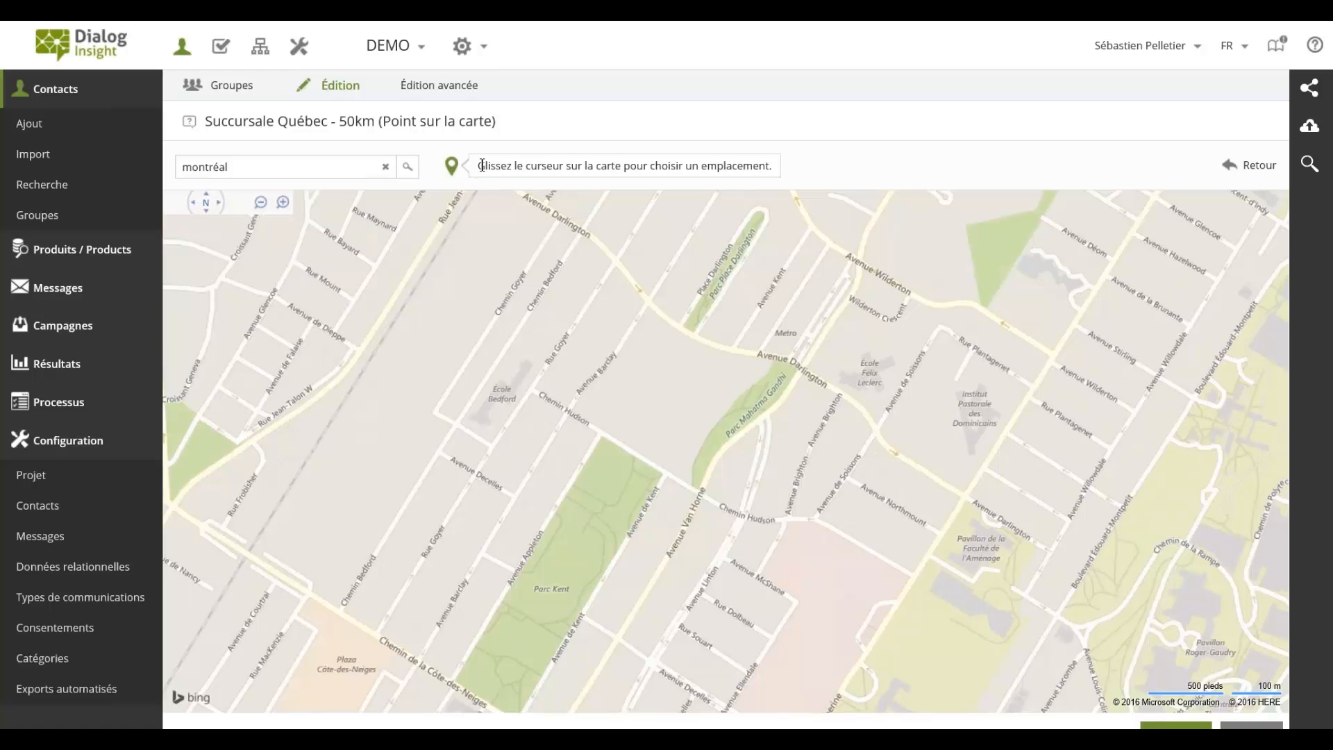
drag(456, 182, 538, 397)
drag(552, 573, 553, 573)
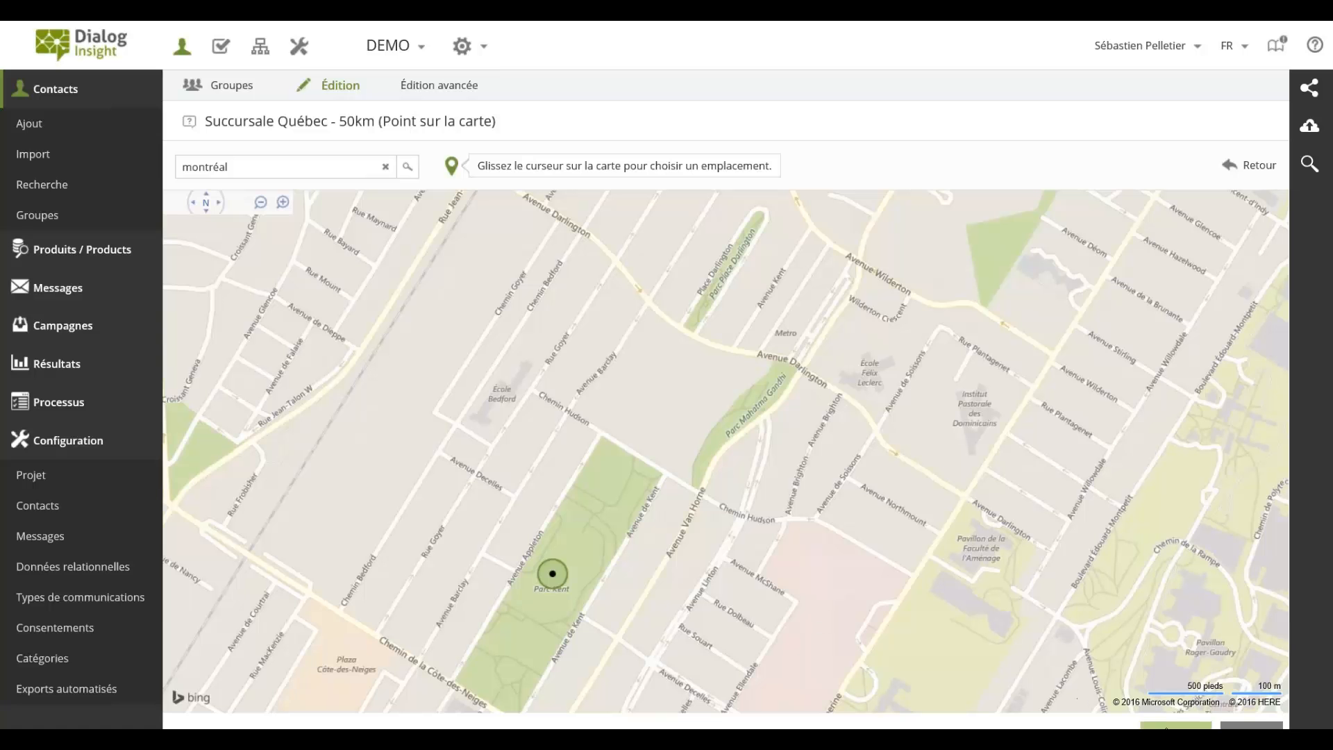
- Confirm the map point, set the criterion's radius to 50 km and save the criterion
click(1175, 725)
click(692, 219)
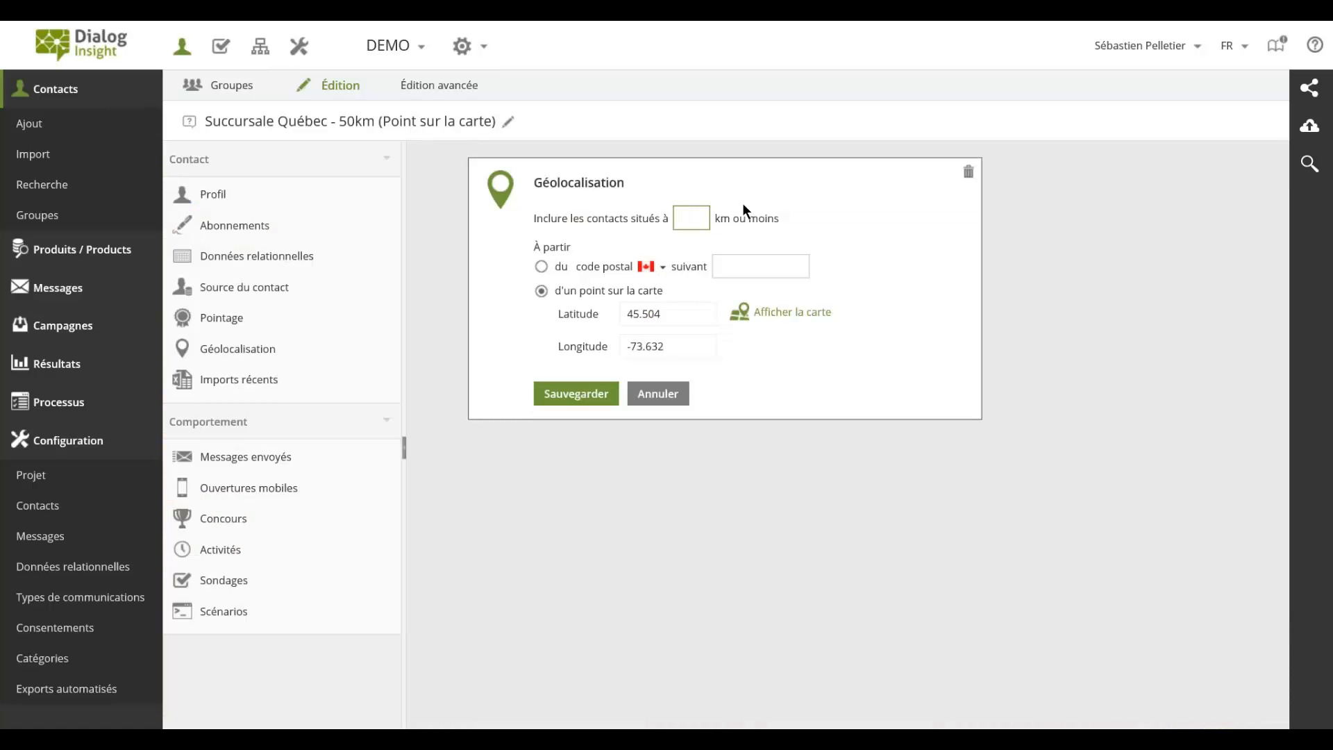
text(50)
click(586, 394)
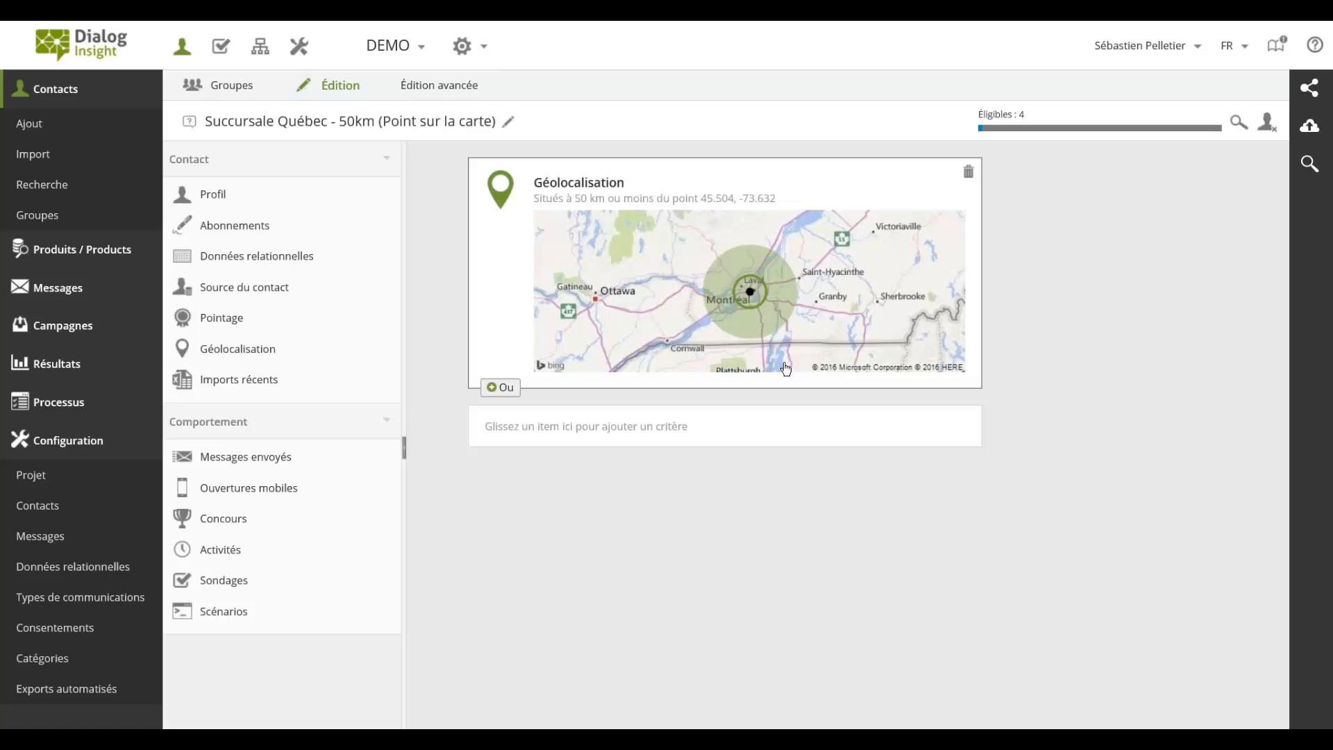
click(506, 395)
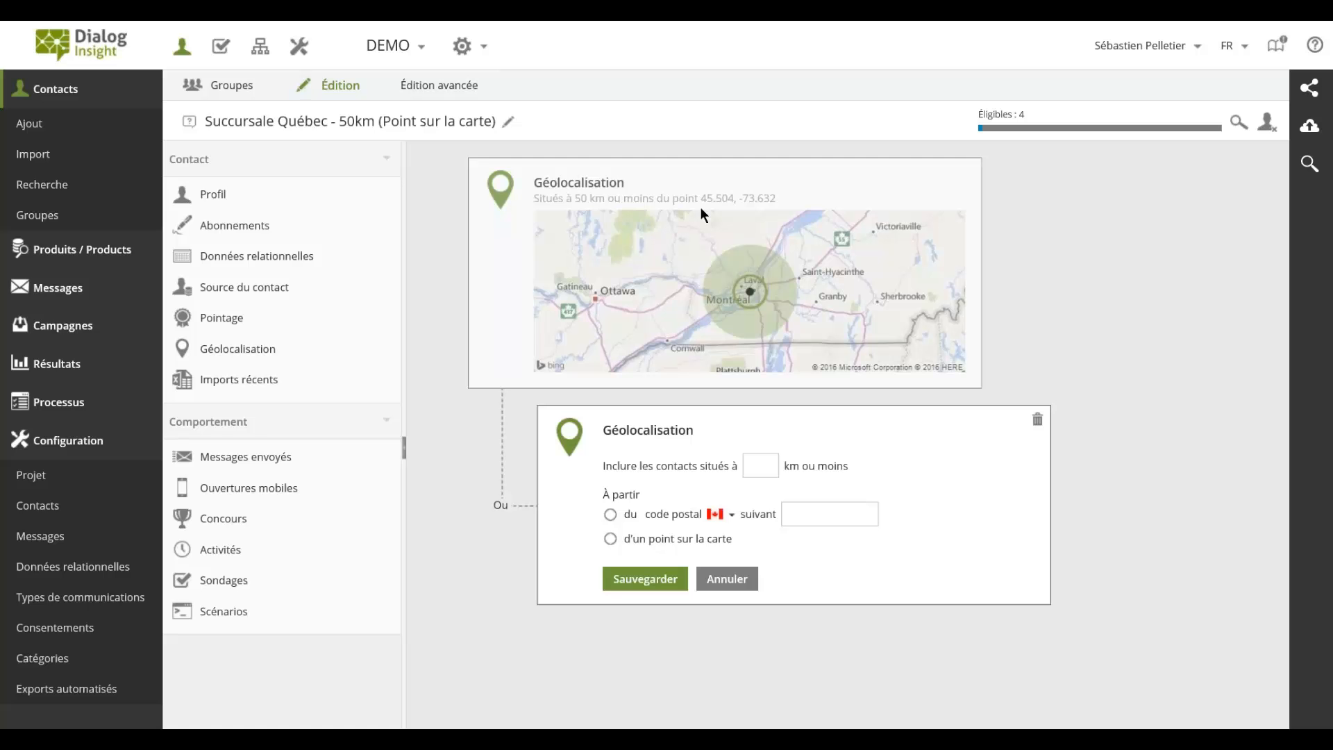
click(726, 578)
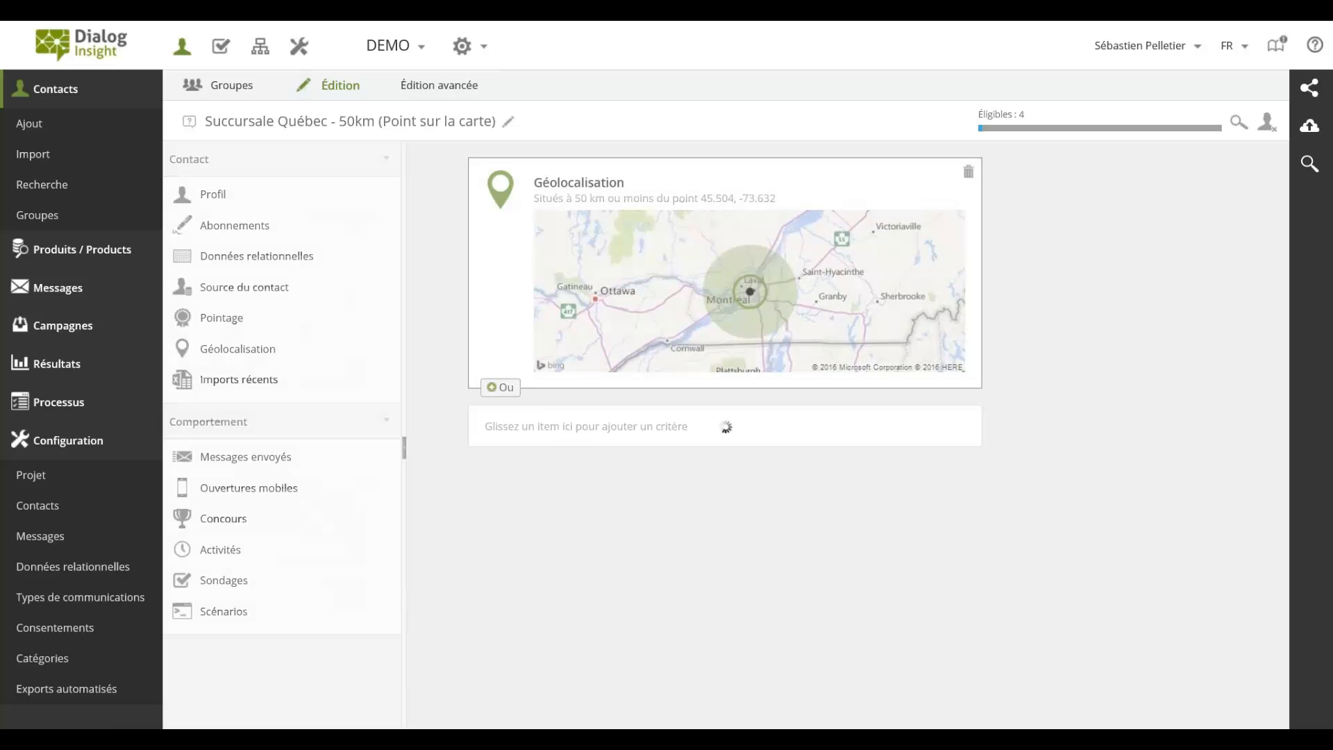
click(720, 245)
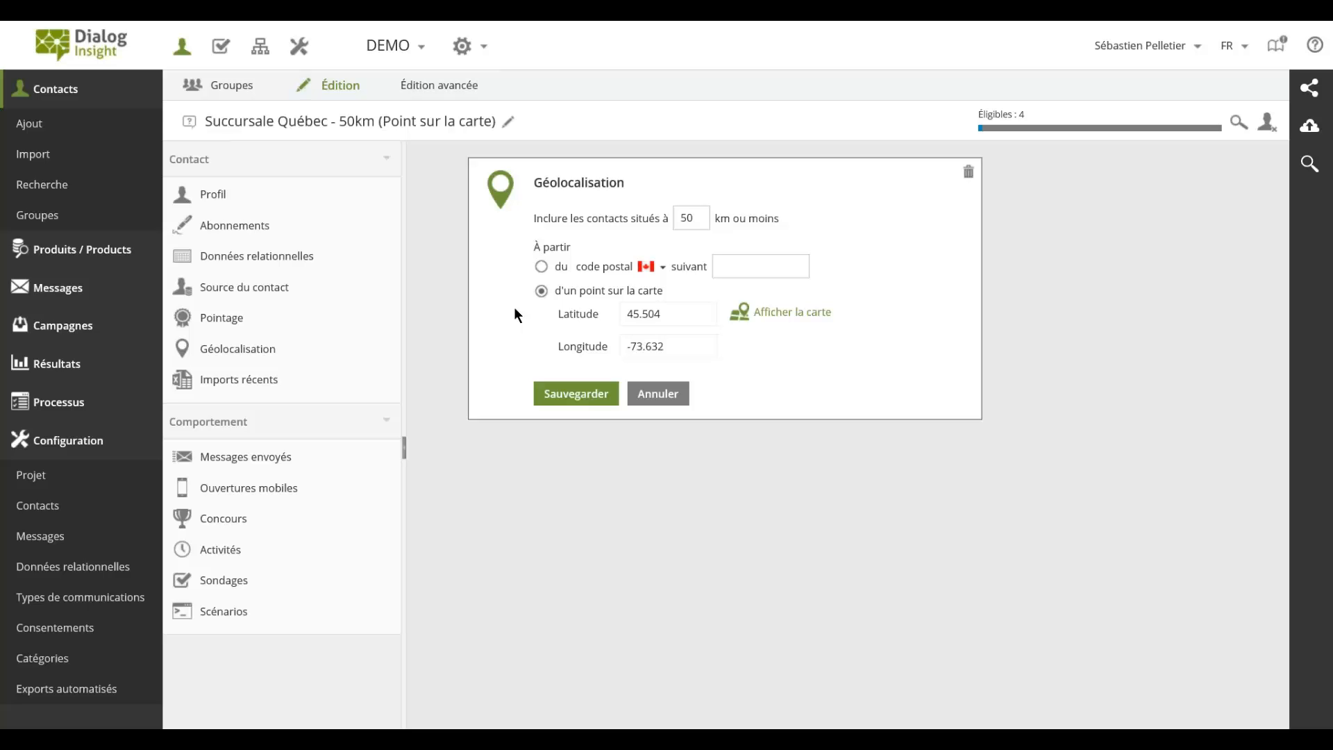
click(542, 269)
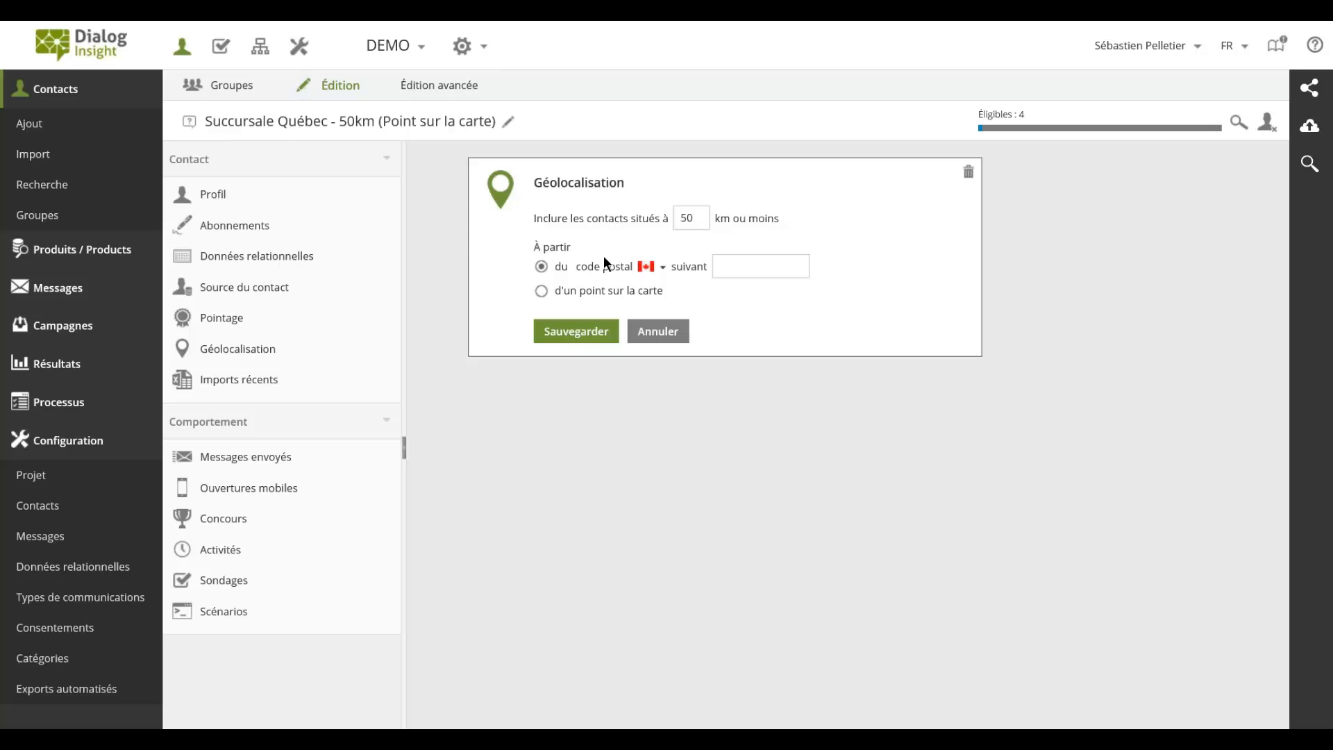
click(657, 331)
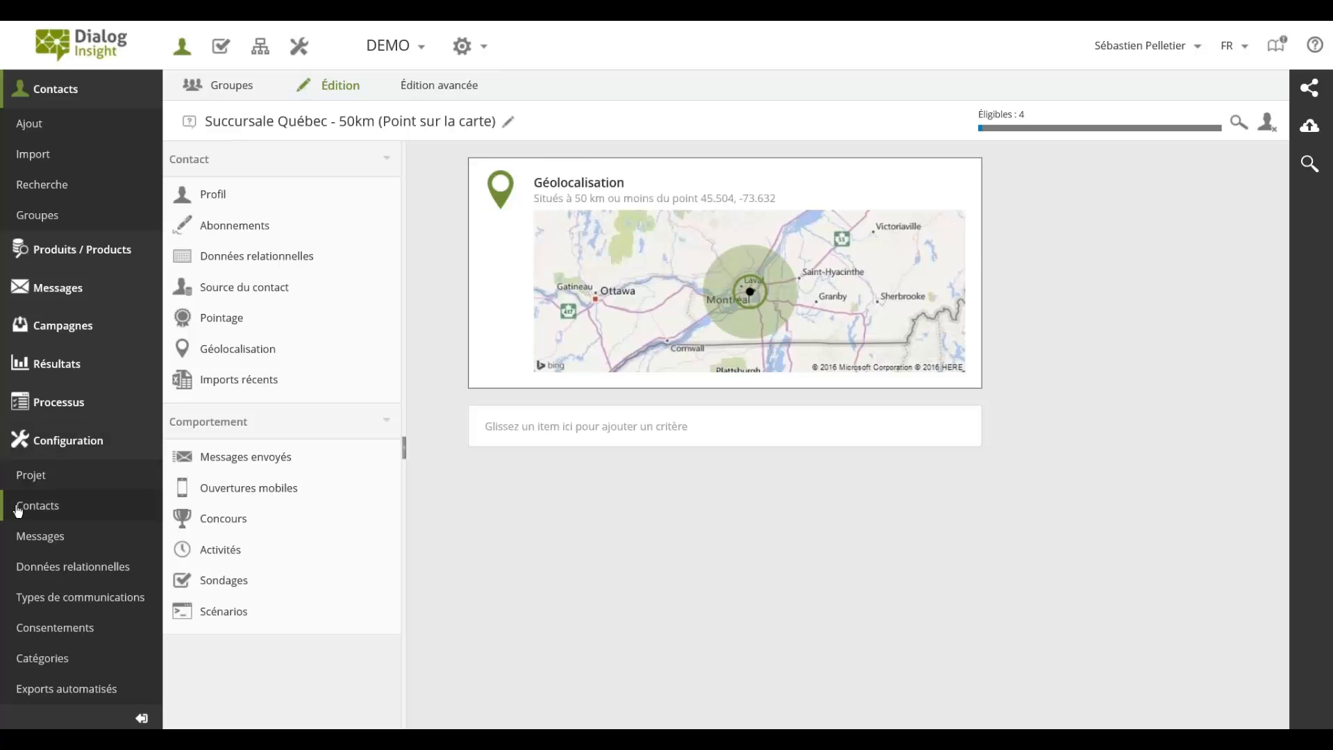
- Open the Pointage configuration for contacts and review its scoring criteria and its Présentation options
click(106, 514)
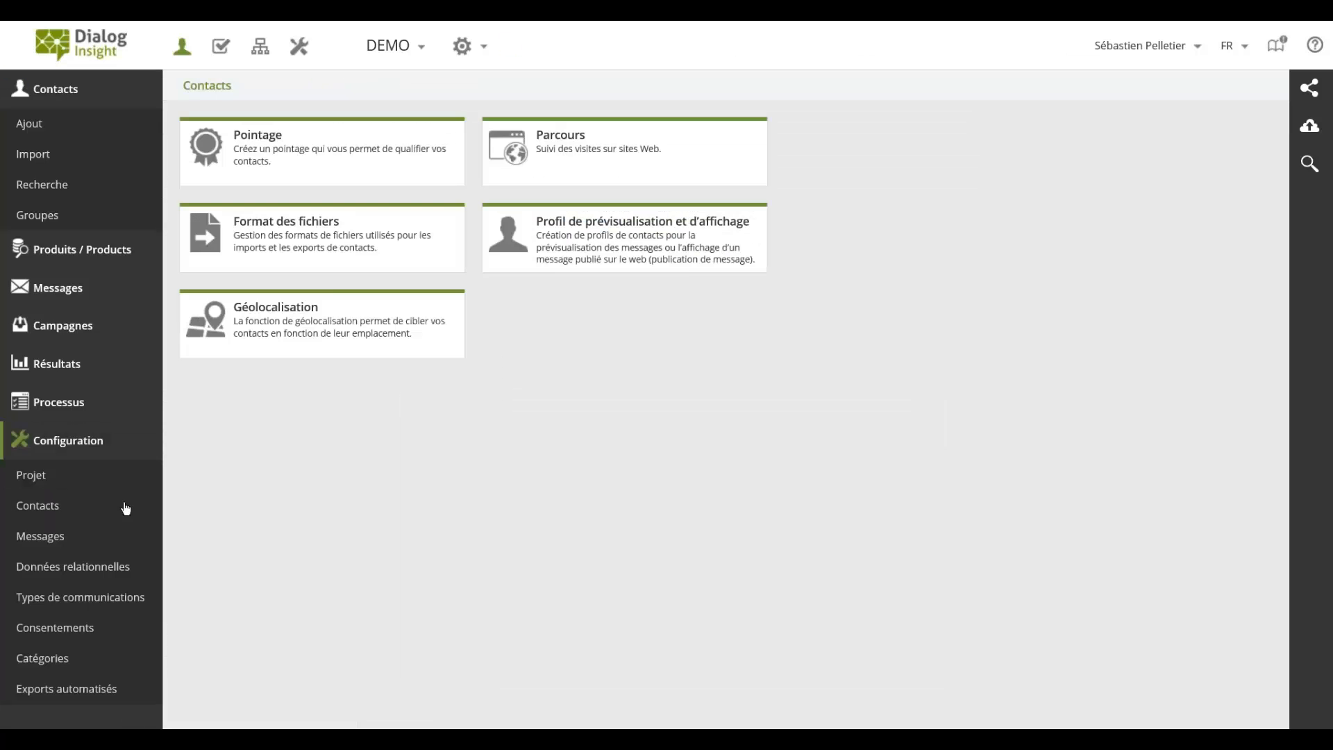
click(304, 157)
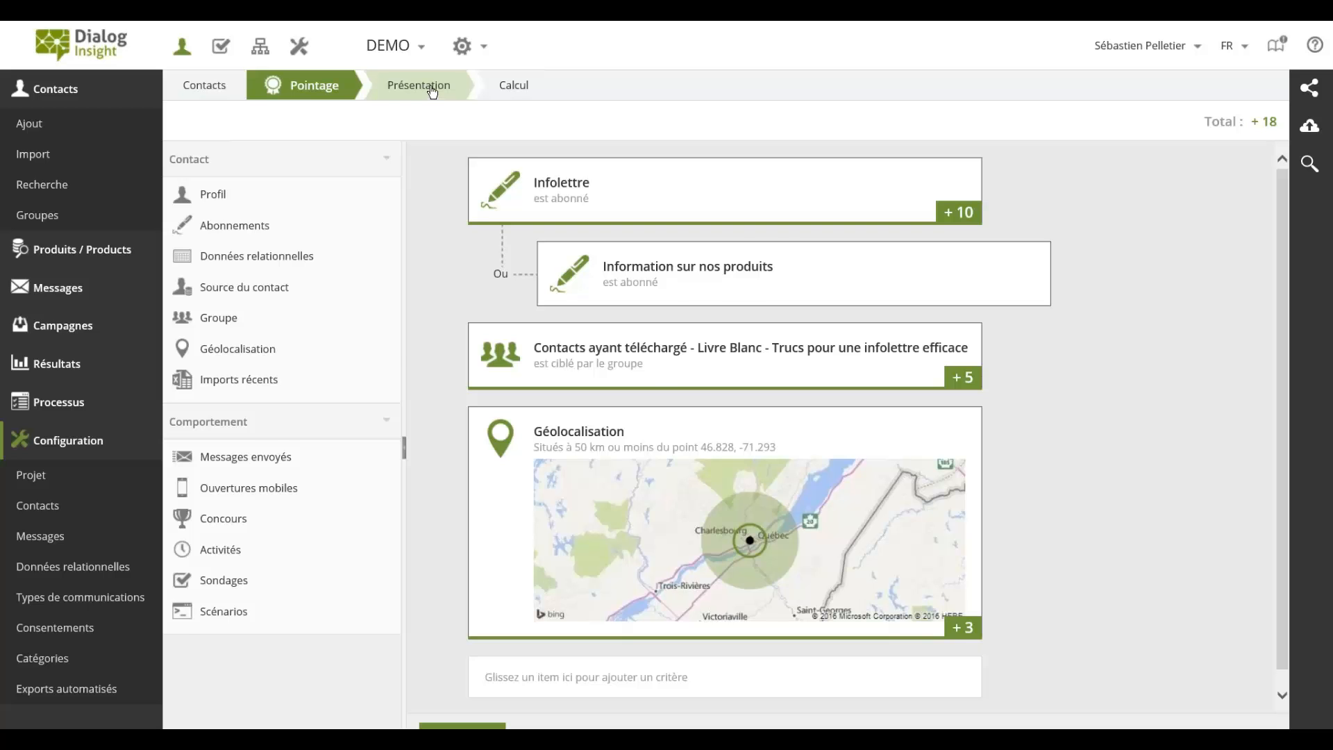
click(466, 98)
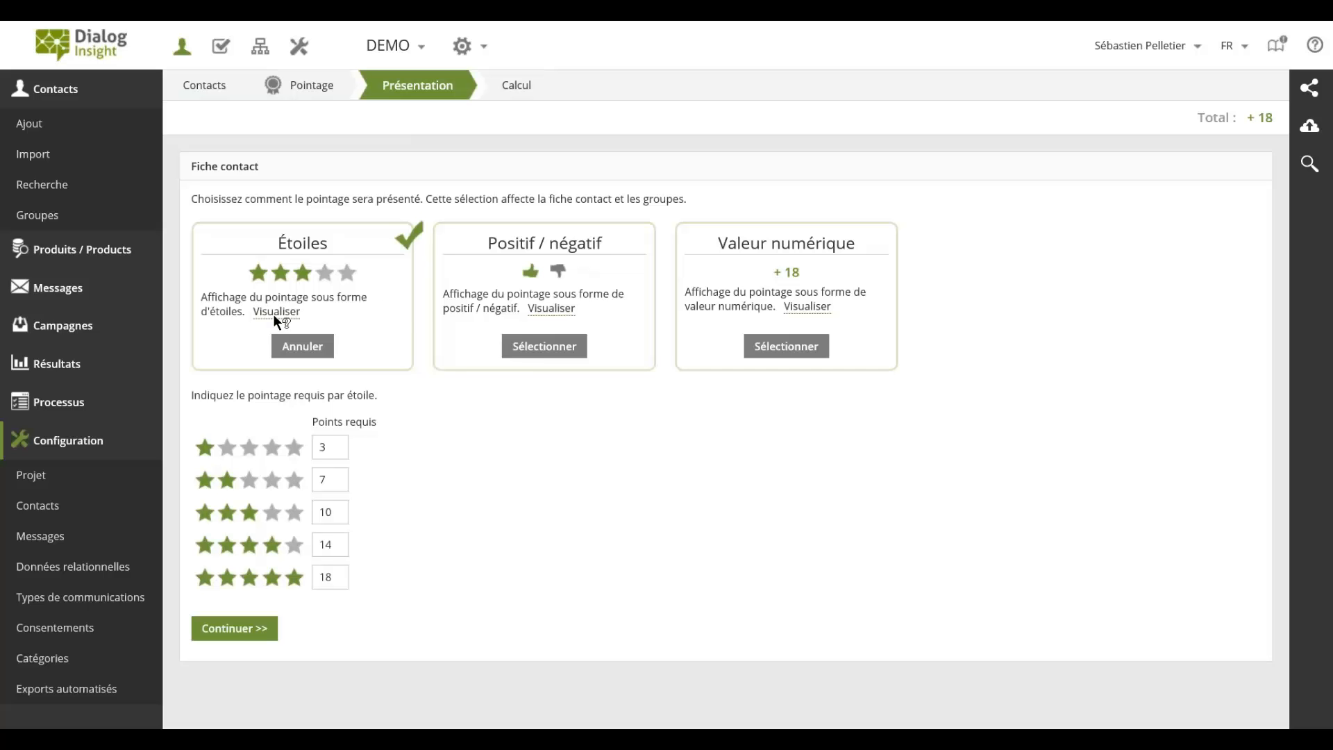
mouse_move(275, 316)
click(323, 93)
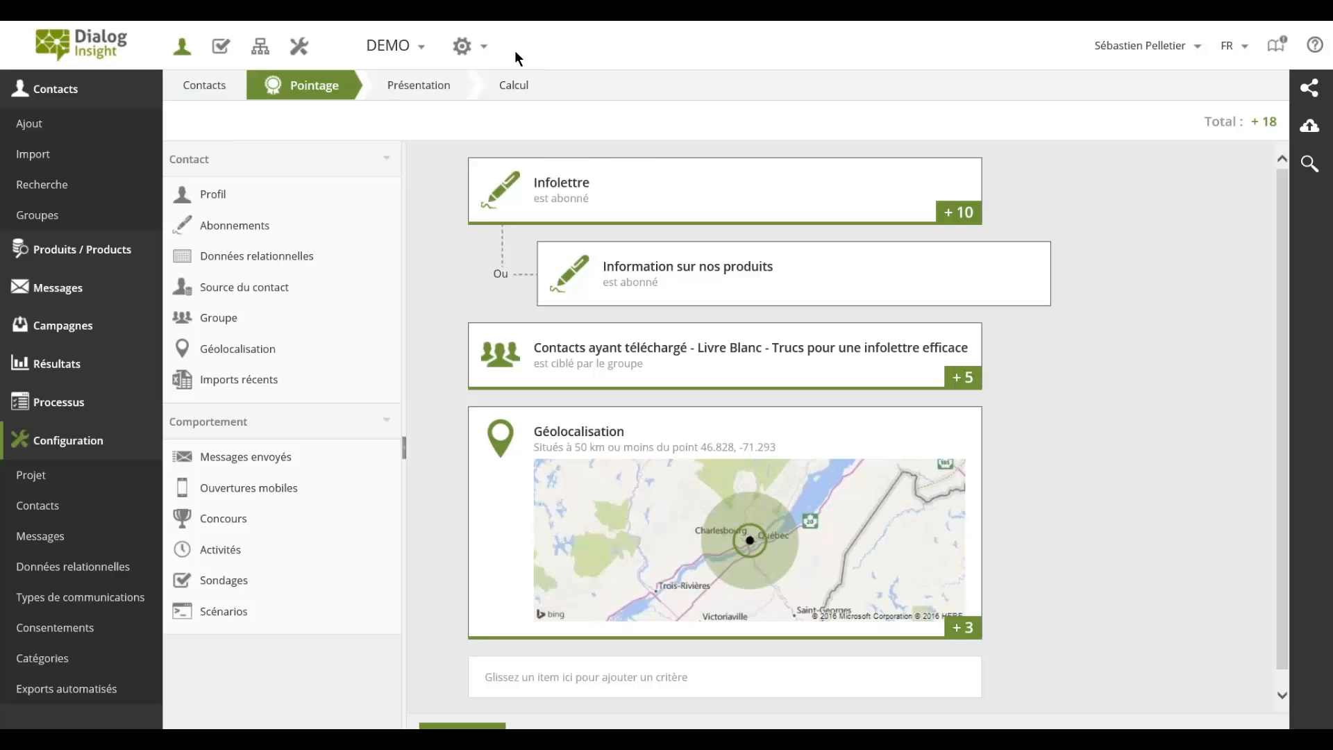
- Review the contacts' Géolocalisation configuration and inspect the project's Province and Code postal canada fields
click(97, 512)
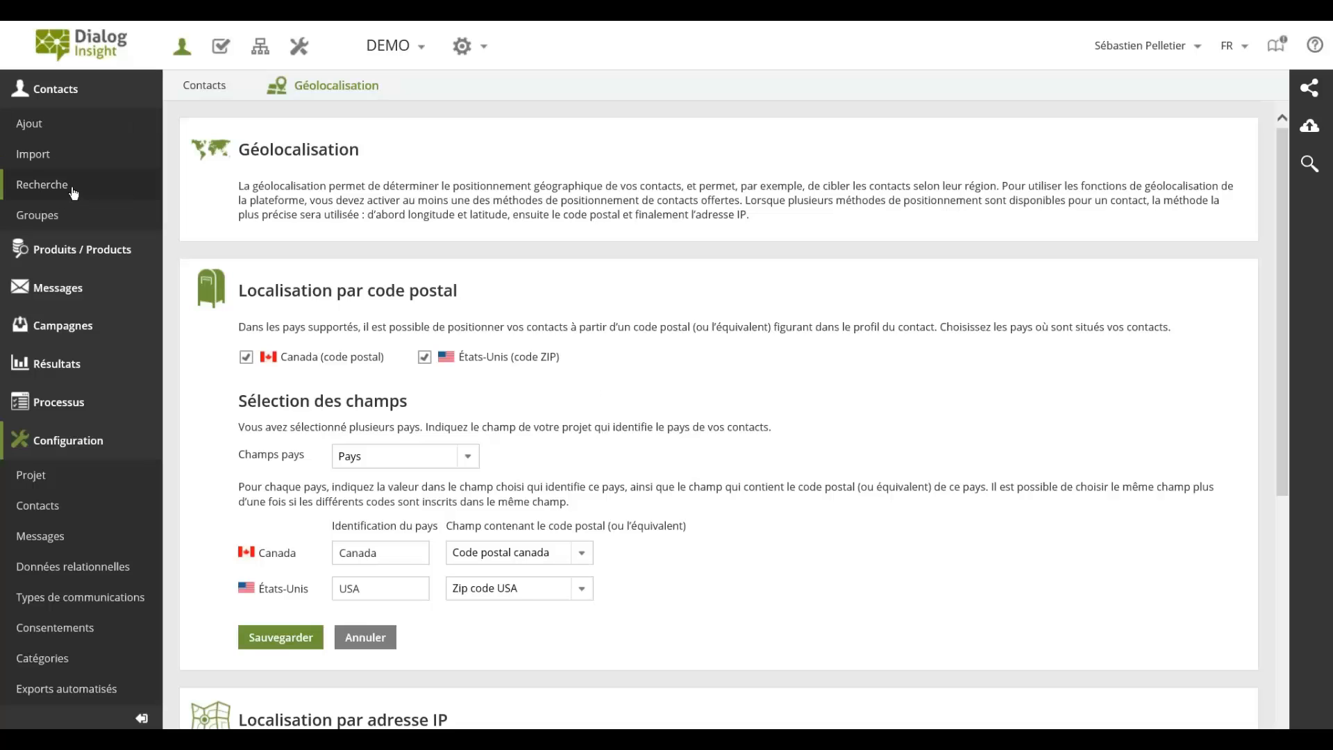
click(46, 481)
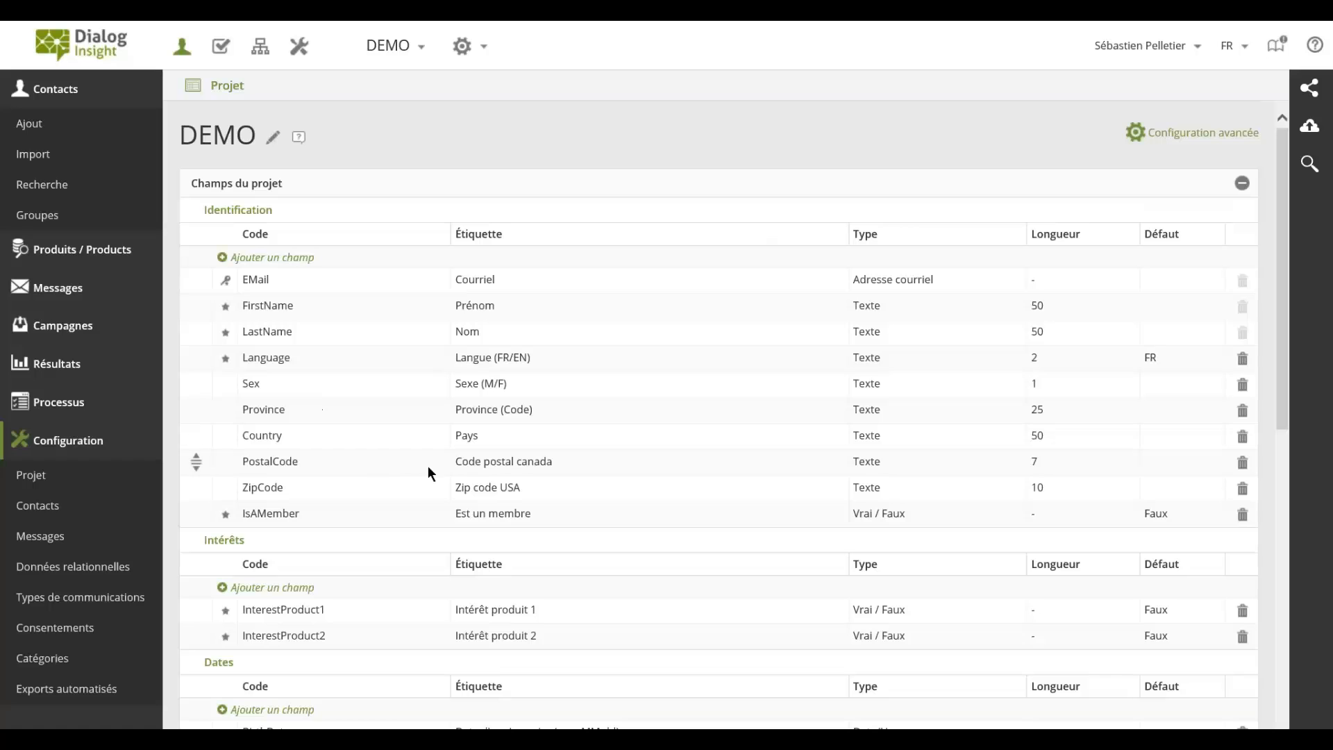
click(443, 461)
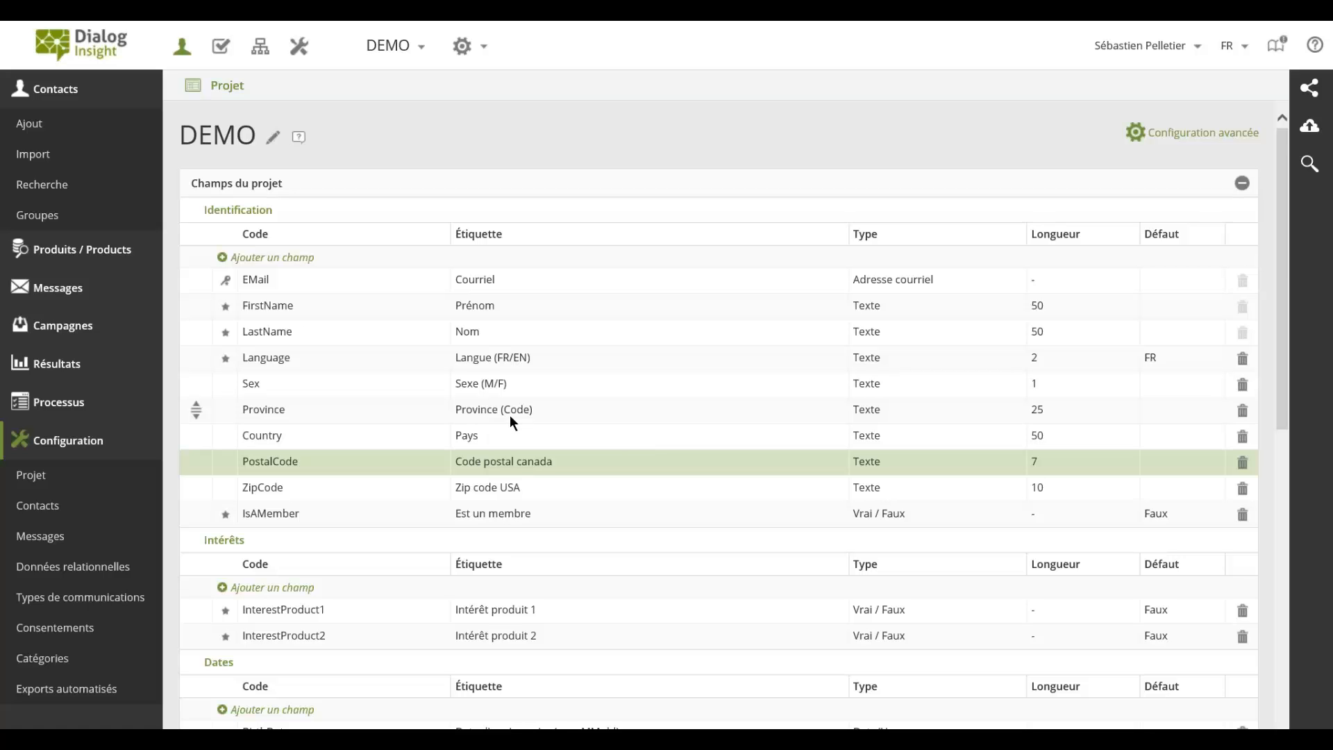
click(474, 410)
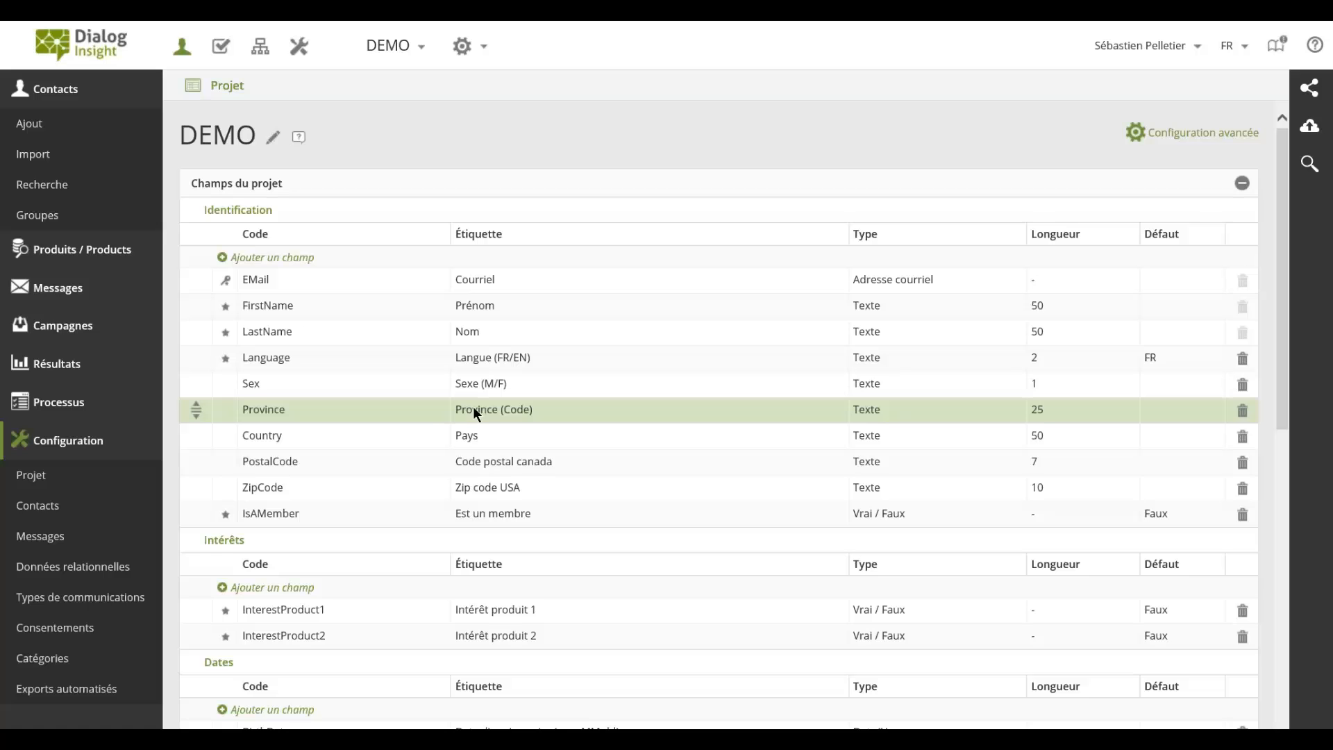
click(485, 461)
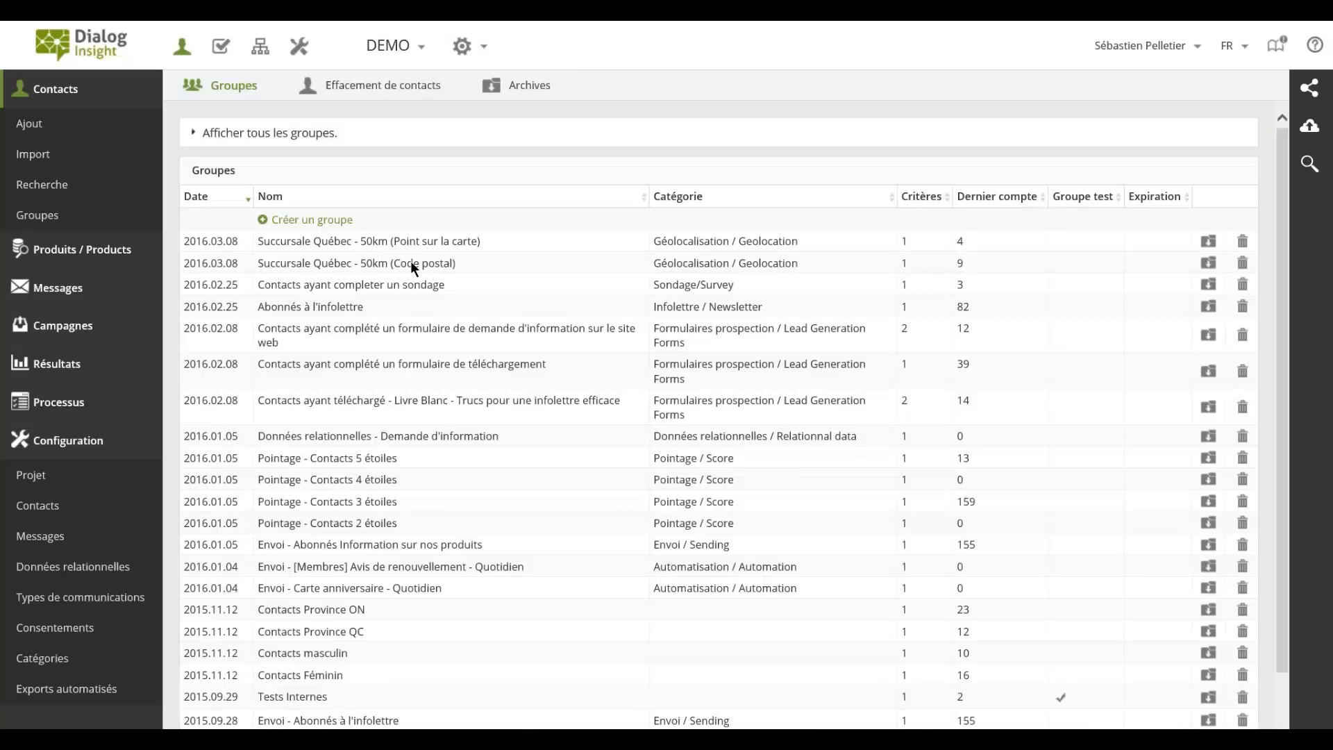
- Open the contact group "Succursale Québec - 50km (Code postal)" from the groups list
double_click(412, 263)
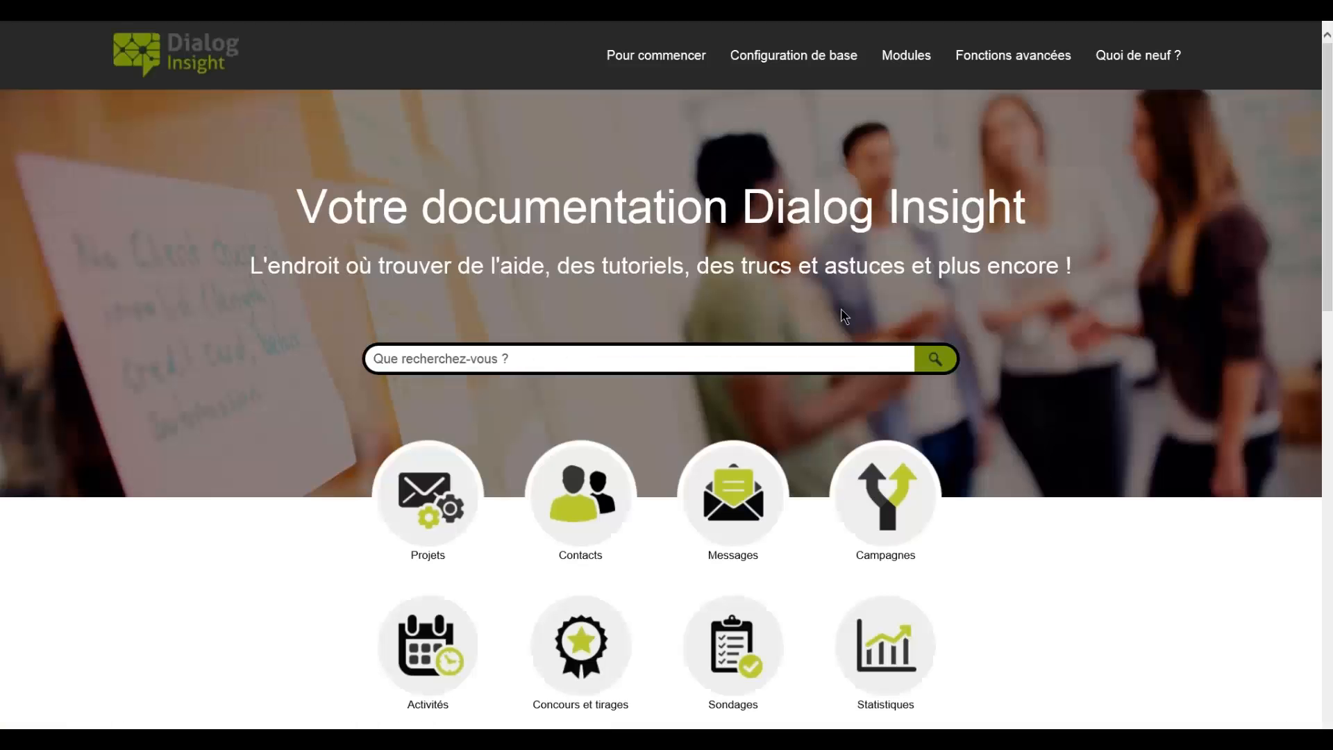
- Browse the Dialog Insight documentation home page, examining the latest features, the library and the Nouveautés vidéos section
scroll(843, 316, down, 10)
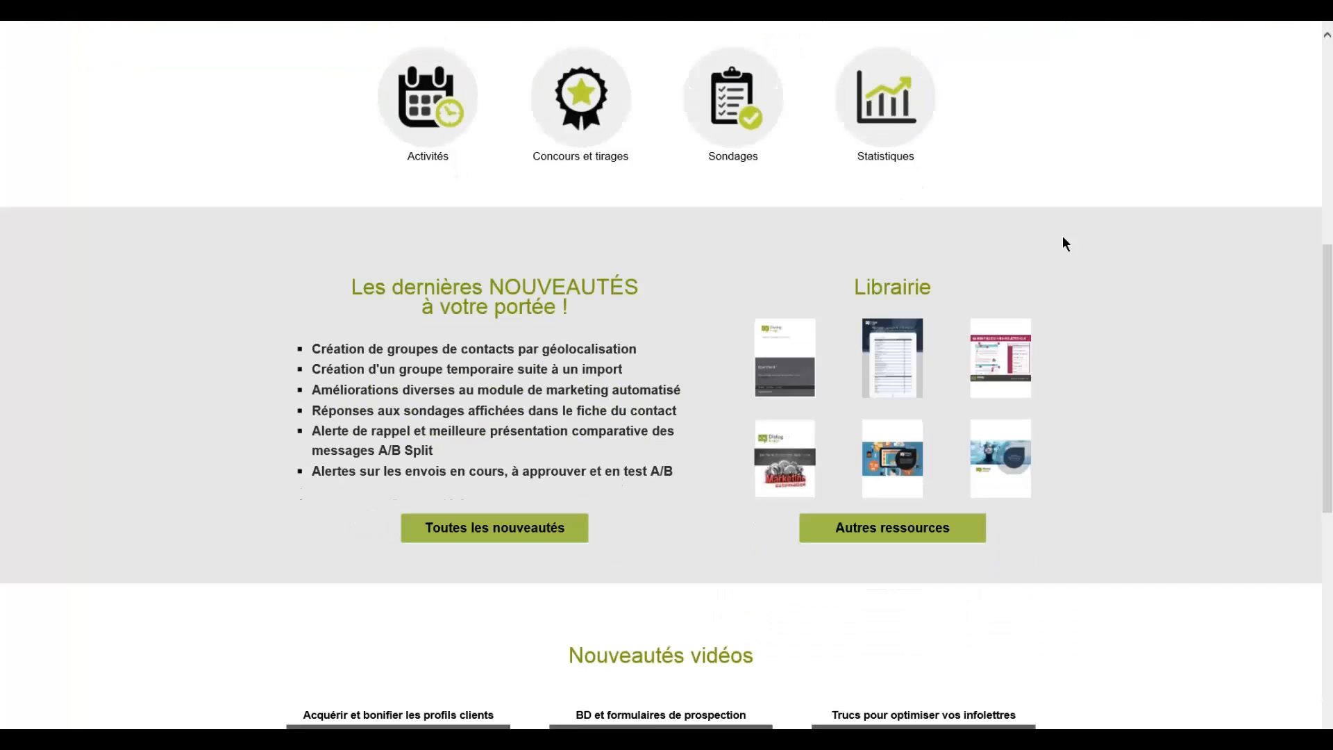
scroll(1089, 229, down, 3)
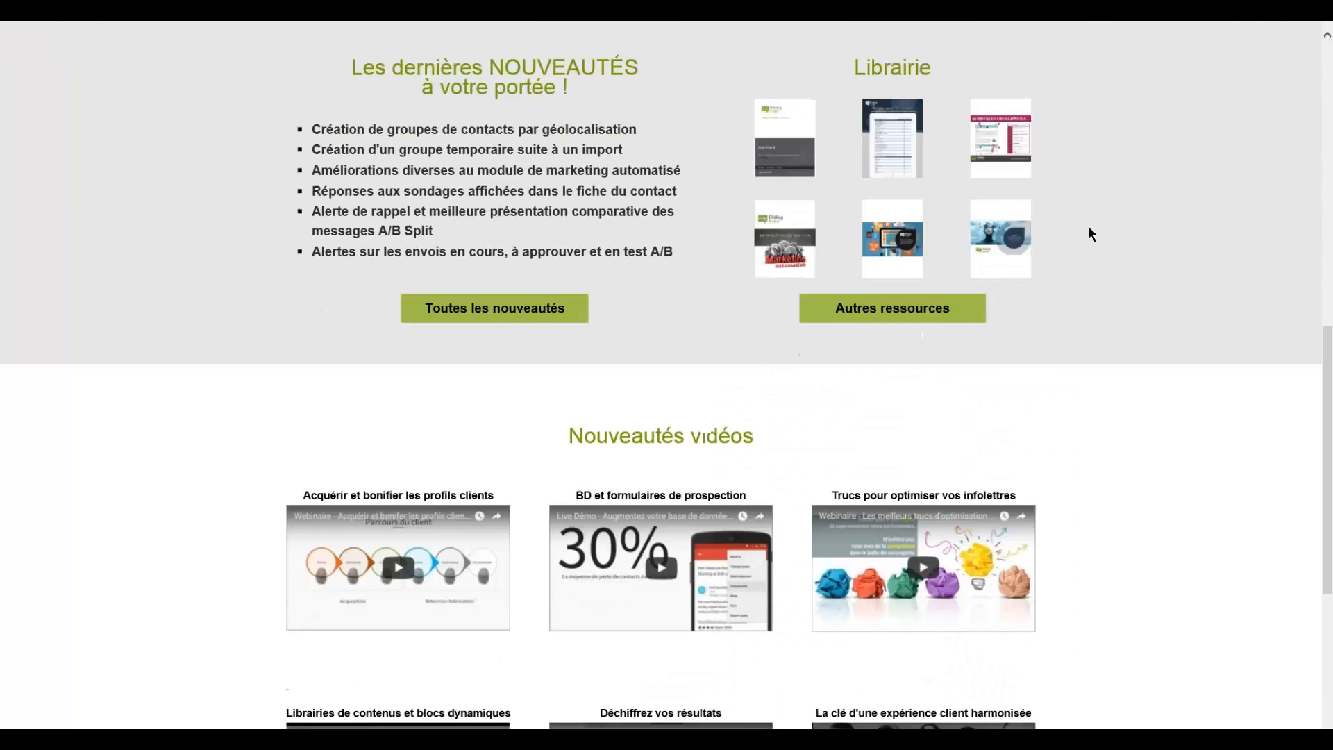
scroll(1090, 229, down, 2)
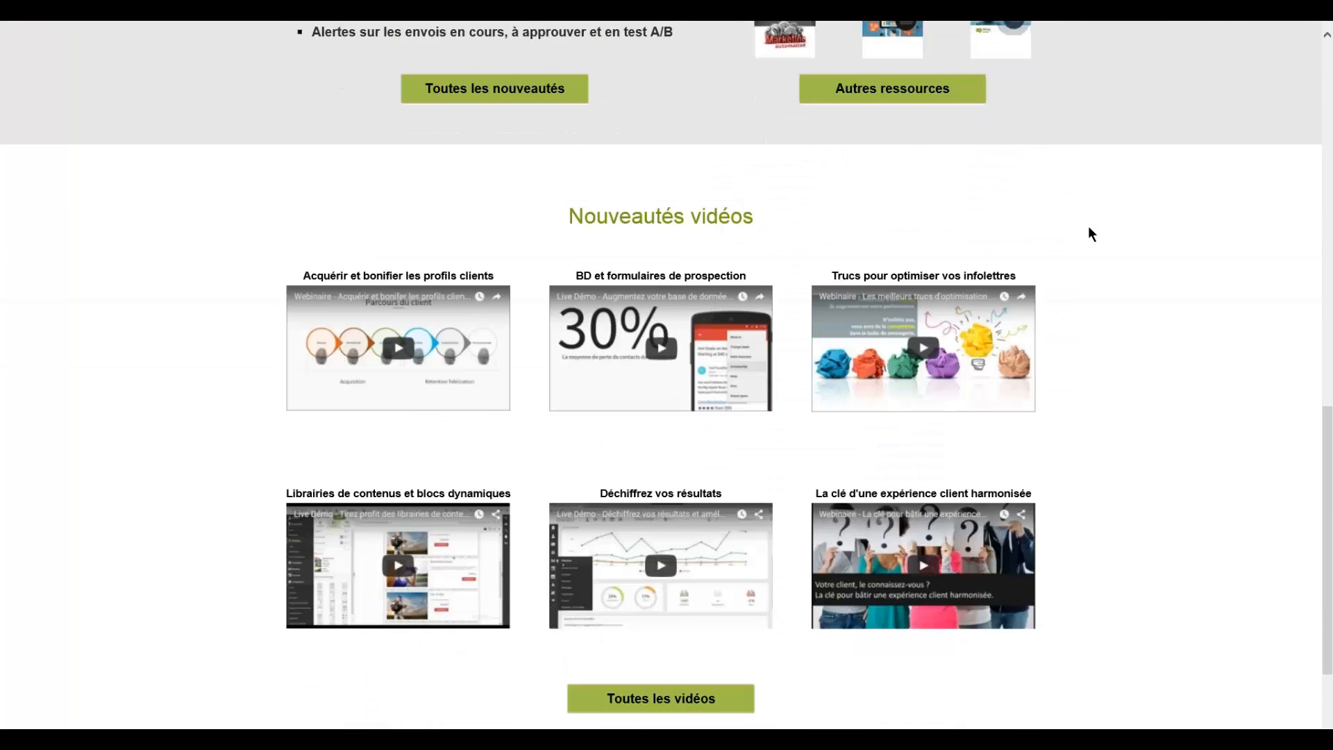
scroll(1088, 228, down, 2)
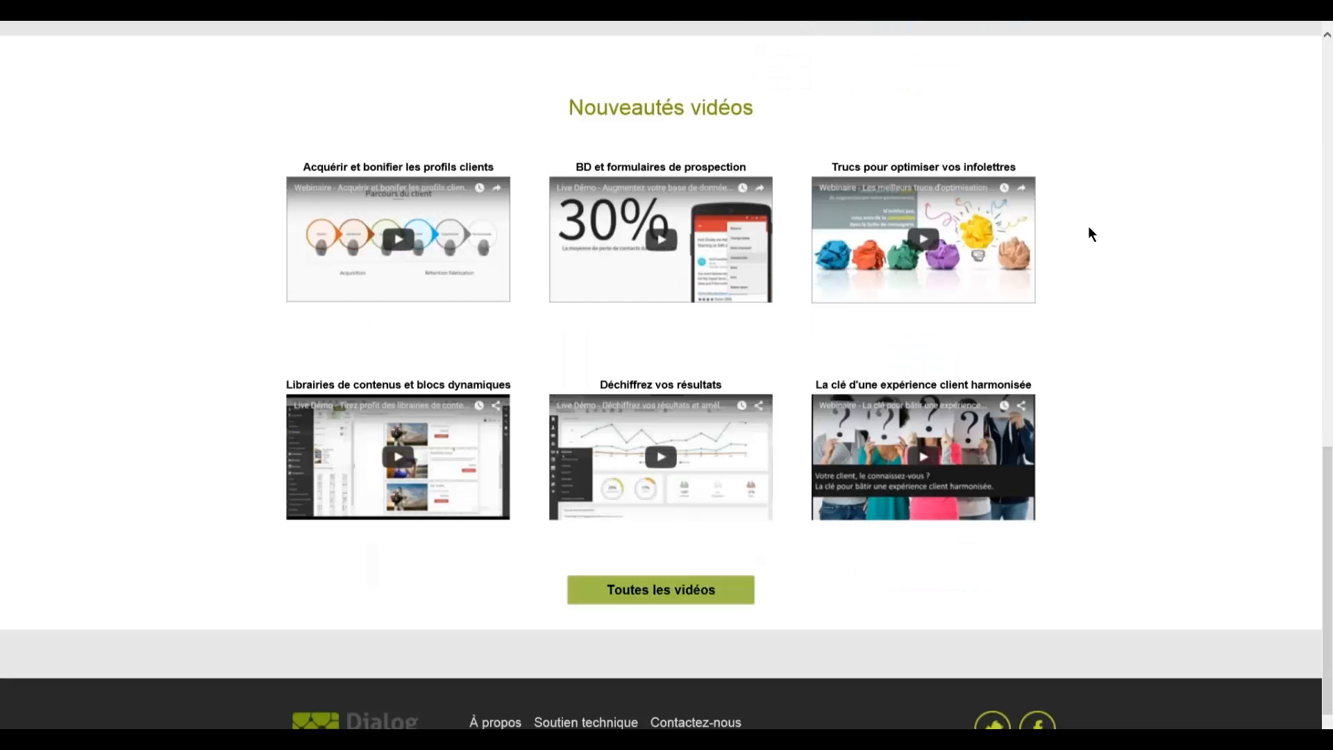
scroll(1088, 228, down, 1)
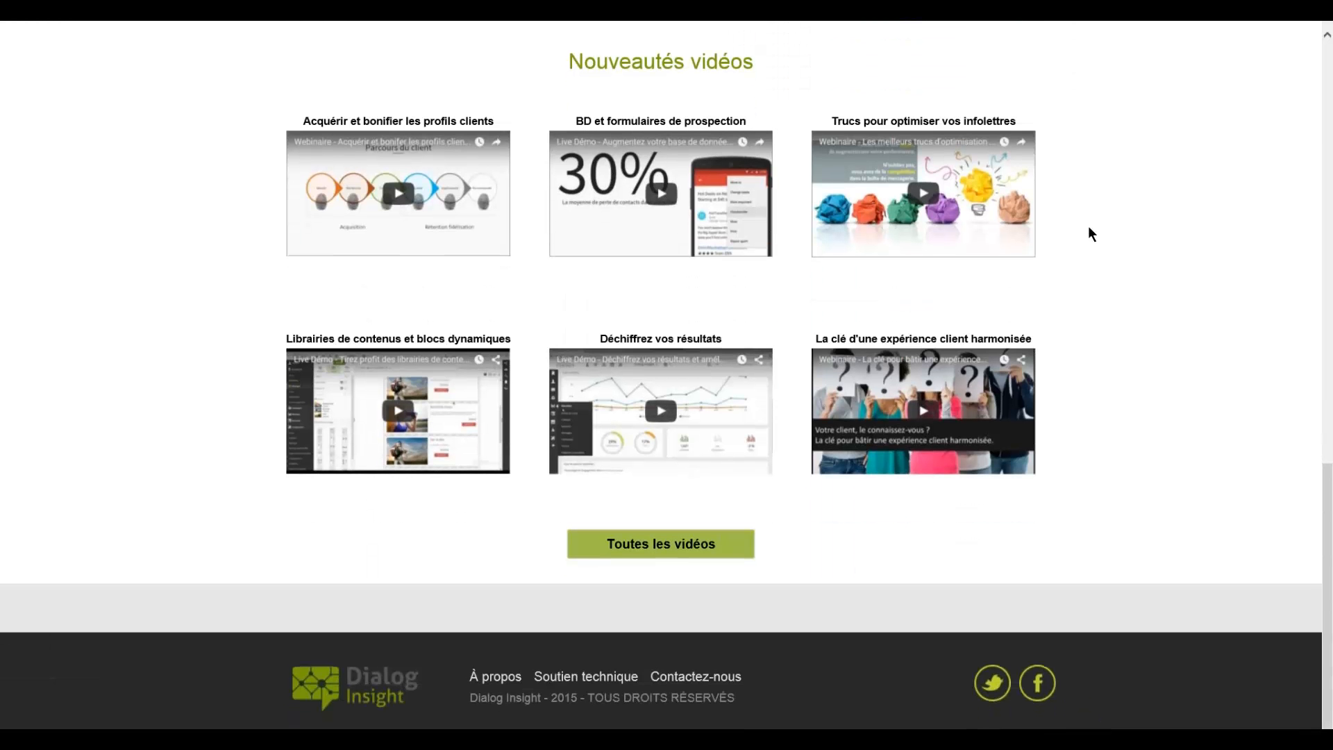